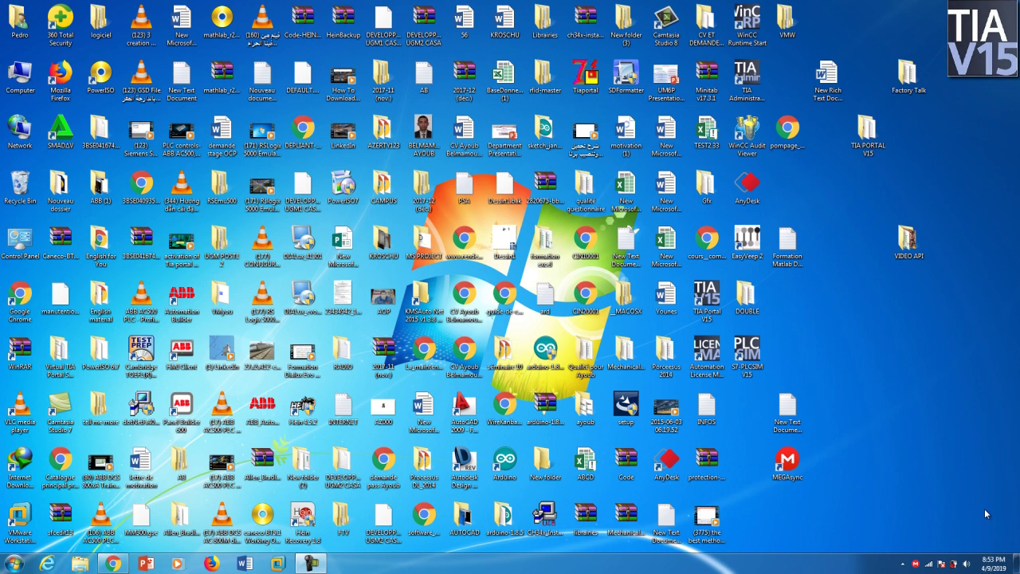
Launch TIA Portal V15, open the existing Feu Rouge project and switch to the project view.
left_click(712, 300)
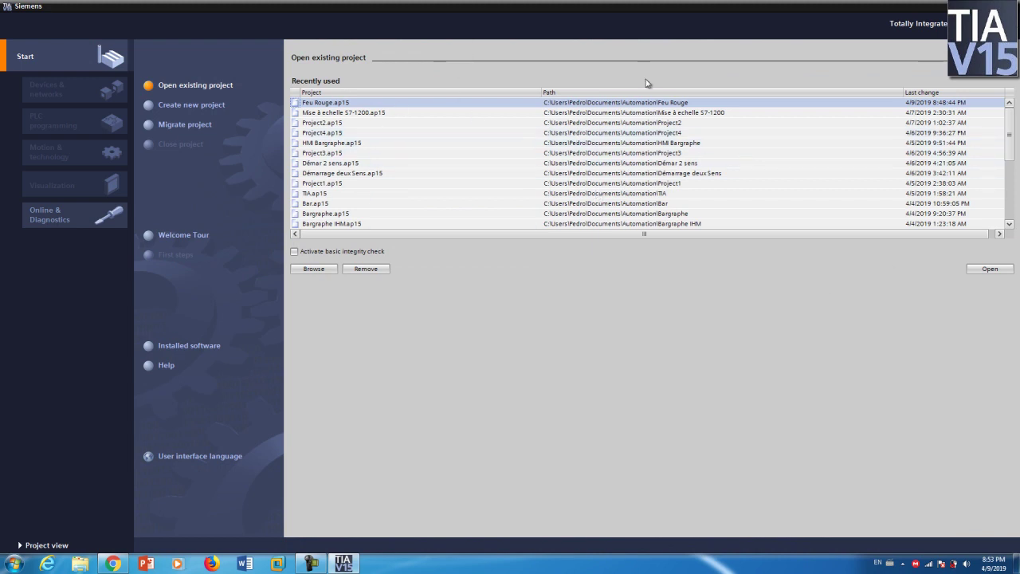
left_click(998, 270)
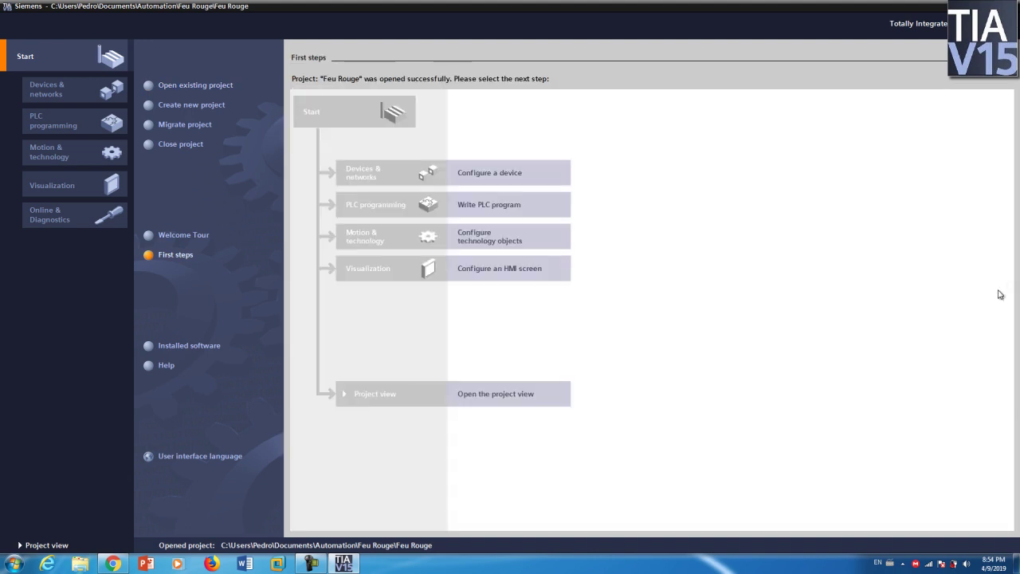
left_click(491, 394)
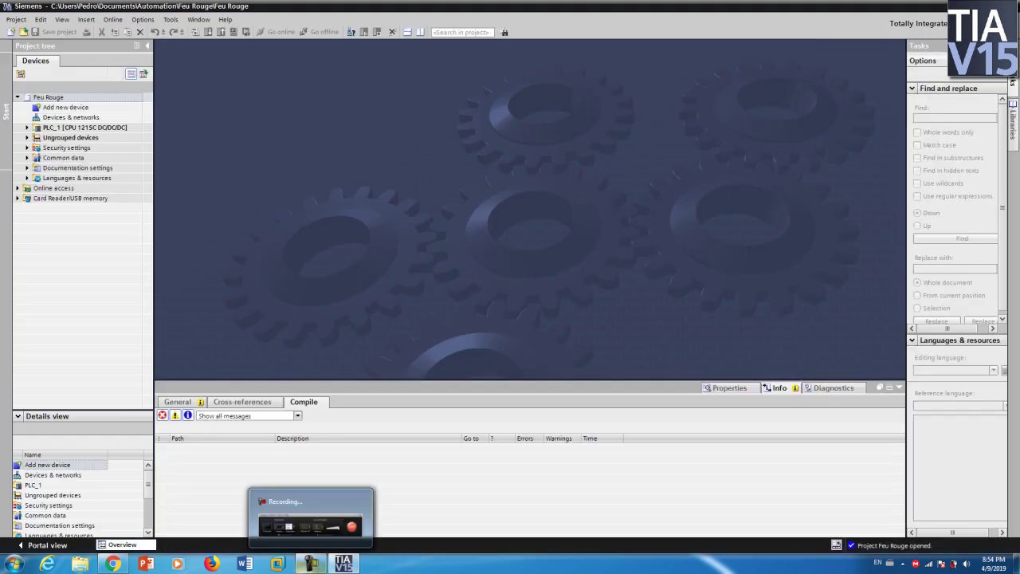
Start the simulation for PLC_1 with its Main [OB1] block selected, accepting the interface warning and minimizing the simulator window.
left_click(28, 127)
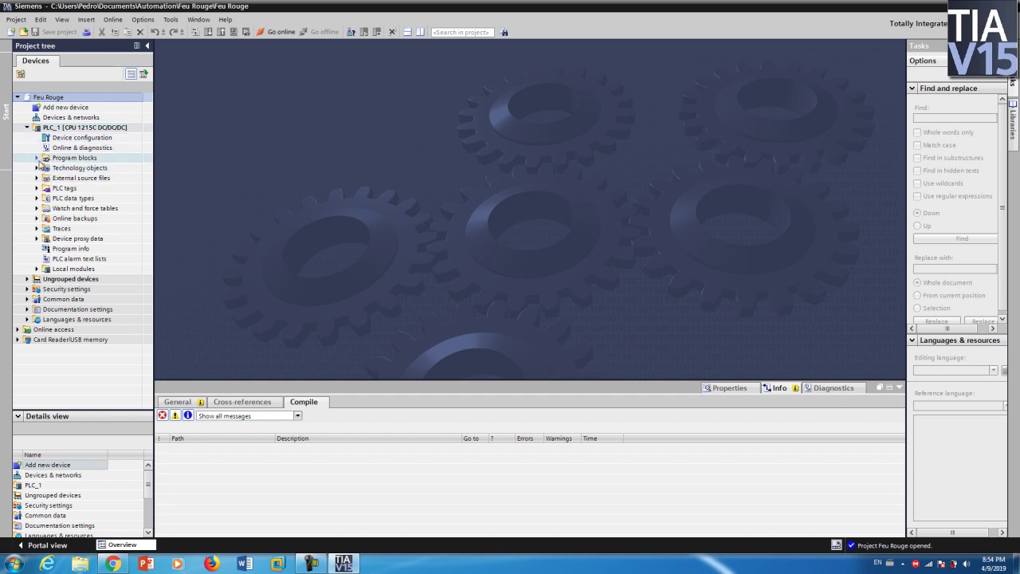
left_click(36, 159)
left_click(36, 159)
left_click(36, 158)
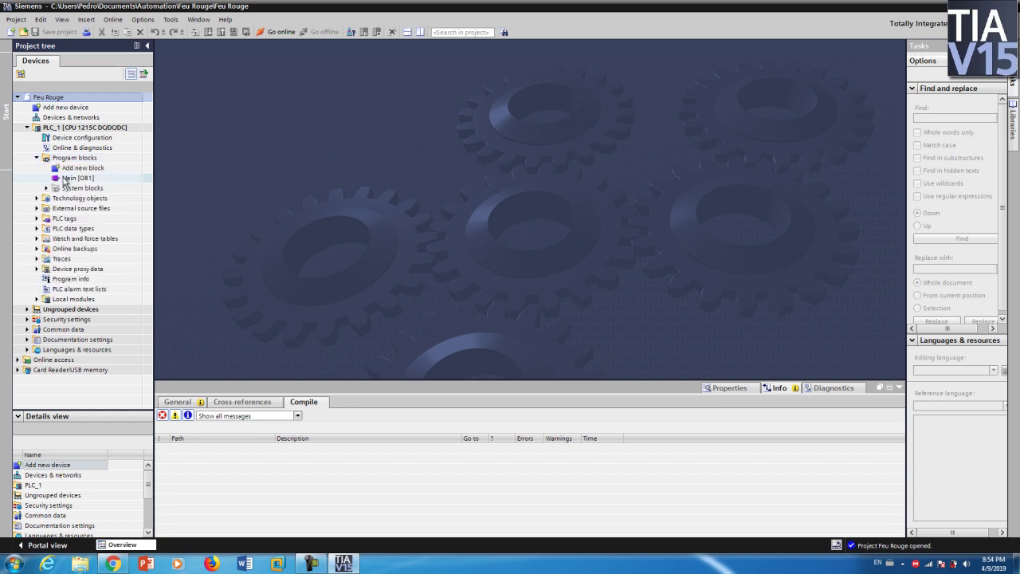
left_click(78, 178)
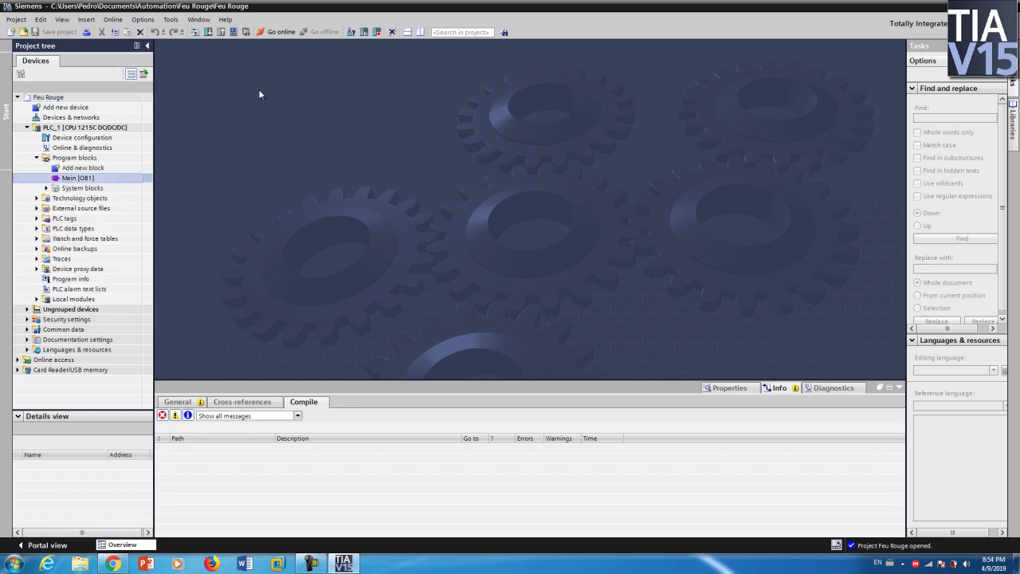
left_click(233, 33)
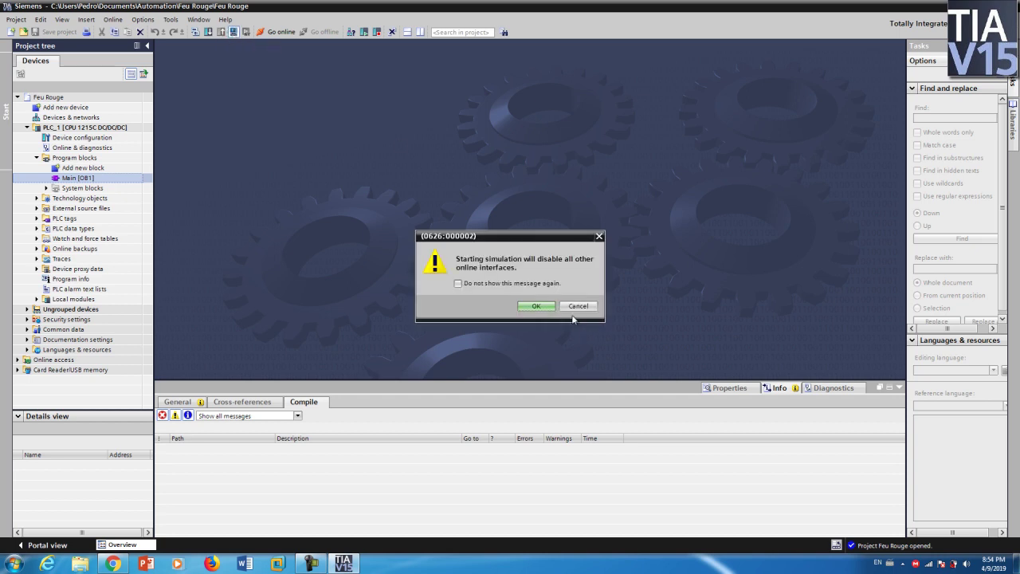
left_click(540, 305)
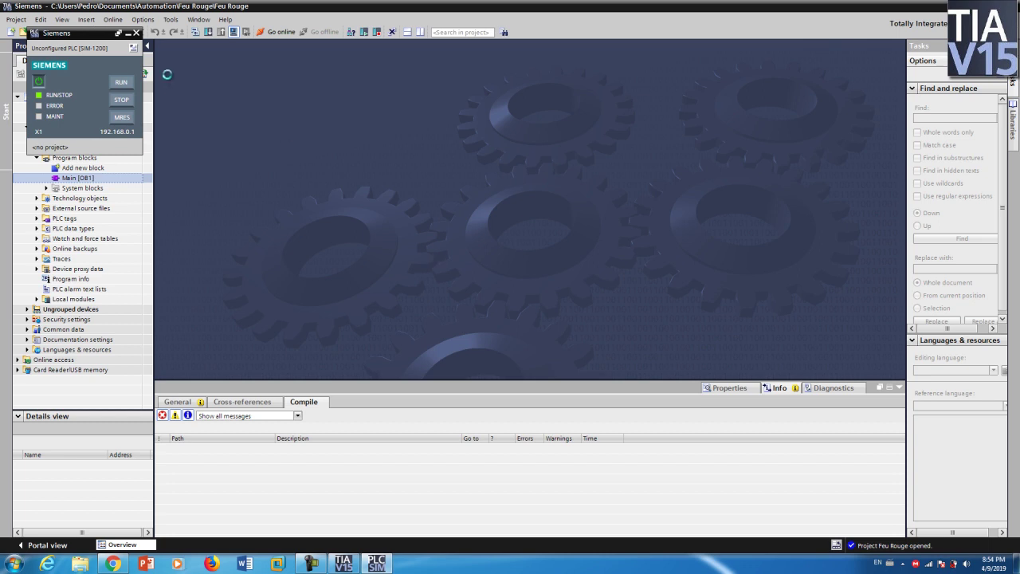
left_click(129, 33)
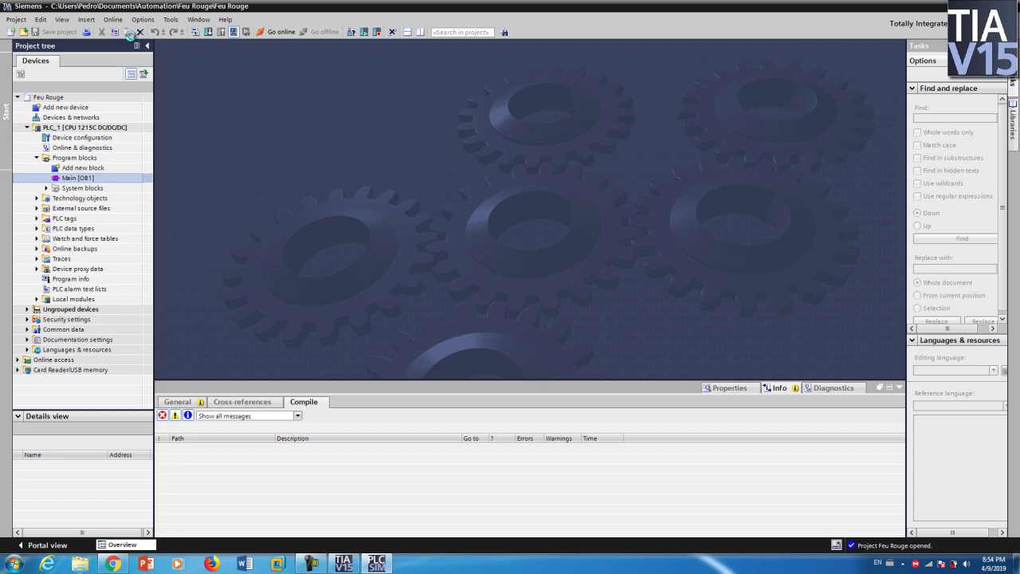
left_click(128, 33)
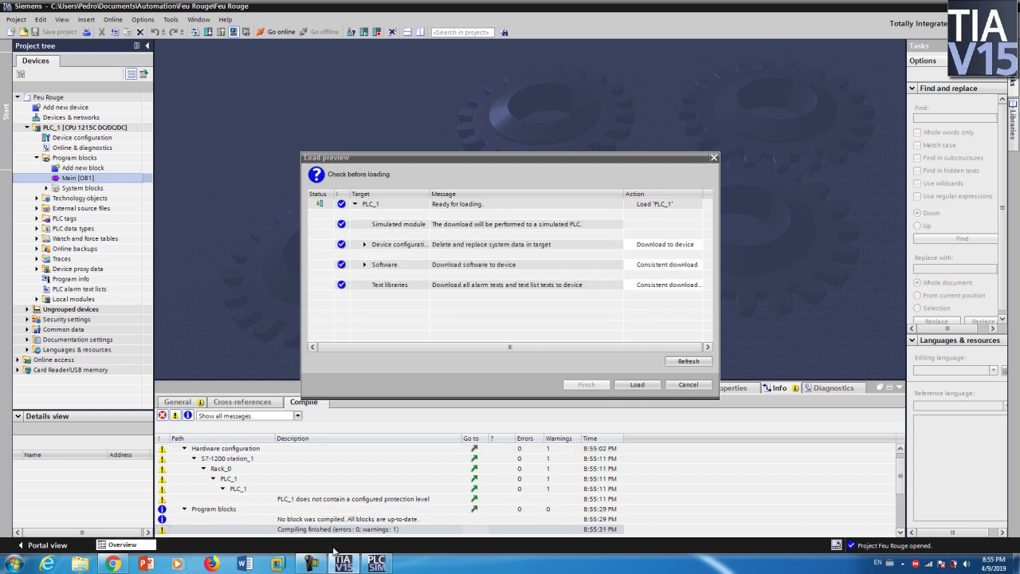
Load the PLC_1 configuration and program into the simulated PLC, finishing with the Start module action.
left_click(637, 386)
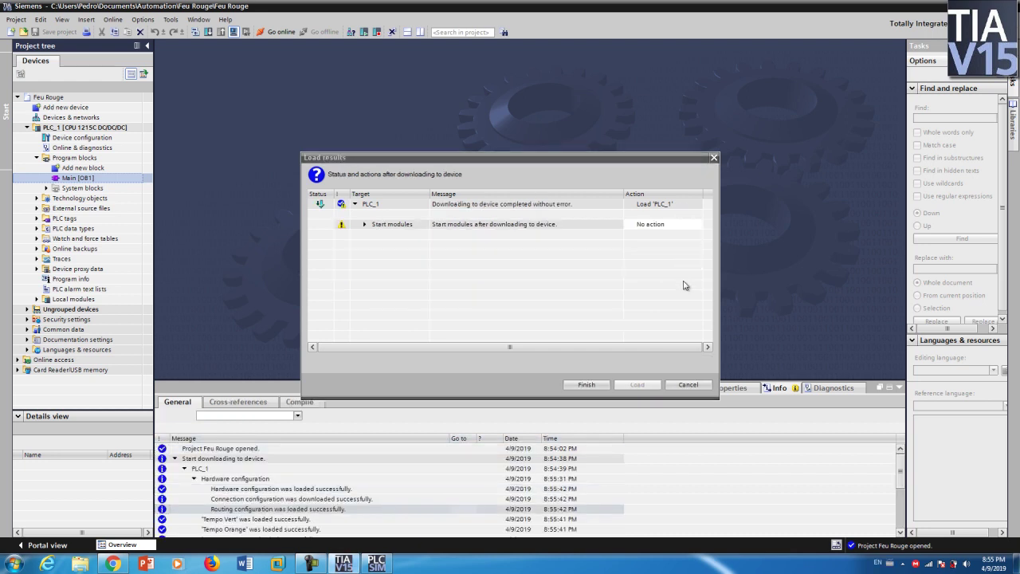
left_click(675, 227)
left_click(671, 241)
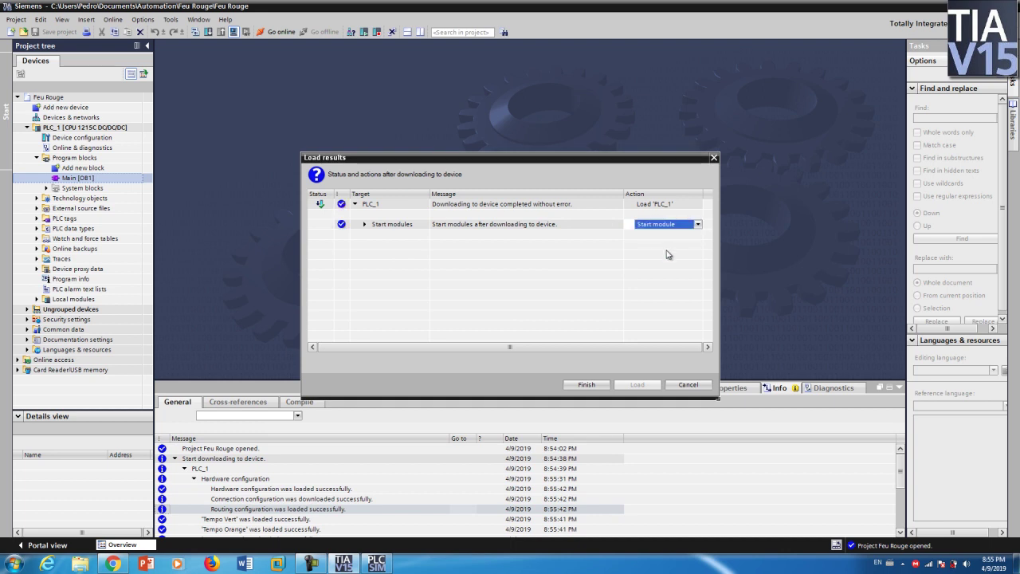
left_click(586, 385)
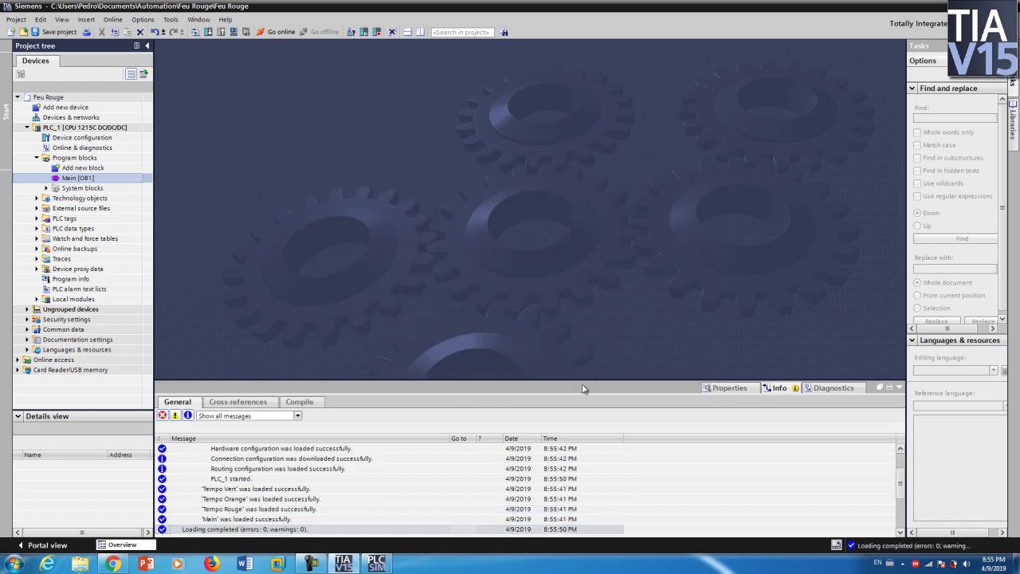
Add a new HMI device, the 7" KTP700 Basic SIPLUS panel with article number 6AG1 123-2GB03-2AX0.
double_click(91, 109)
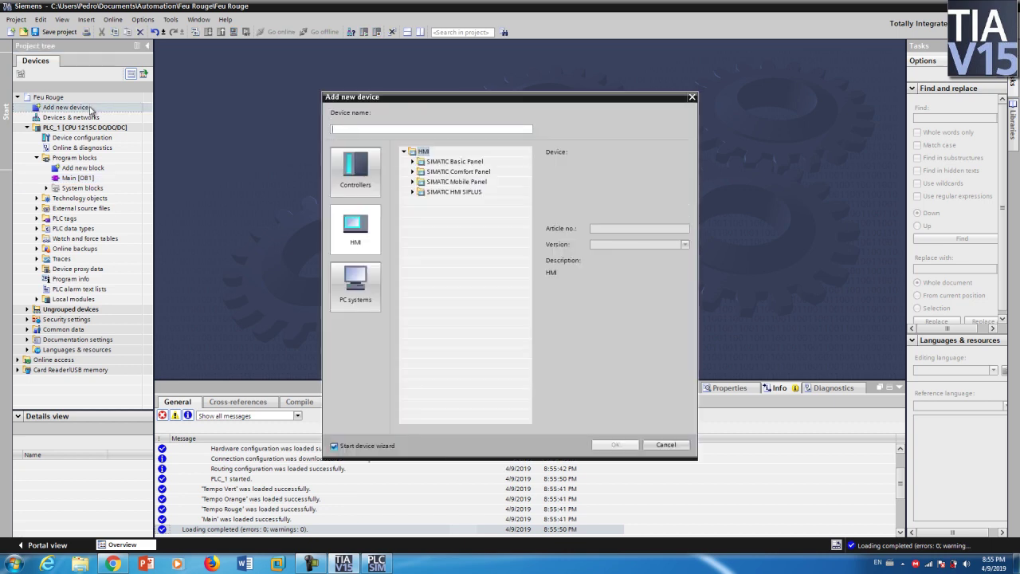
left_click(413, 192)
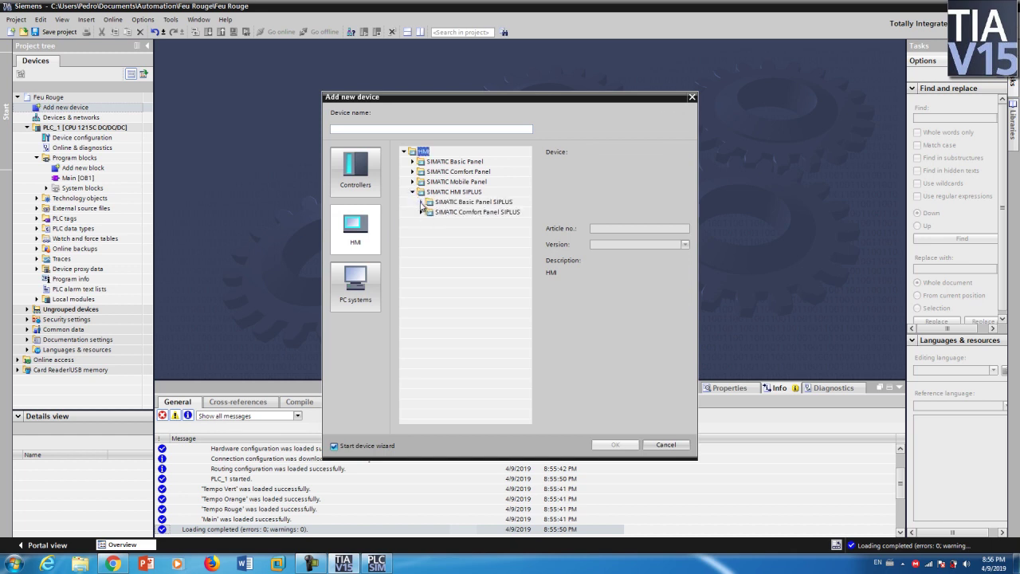
left_click(421, 203)
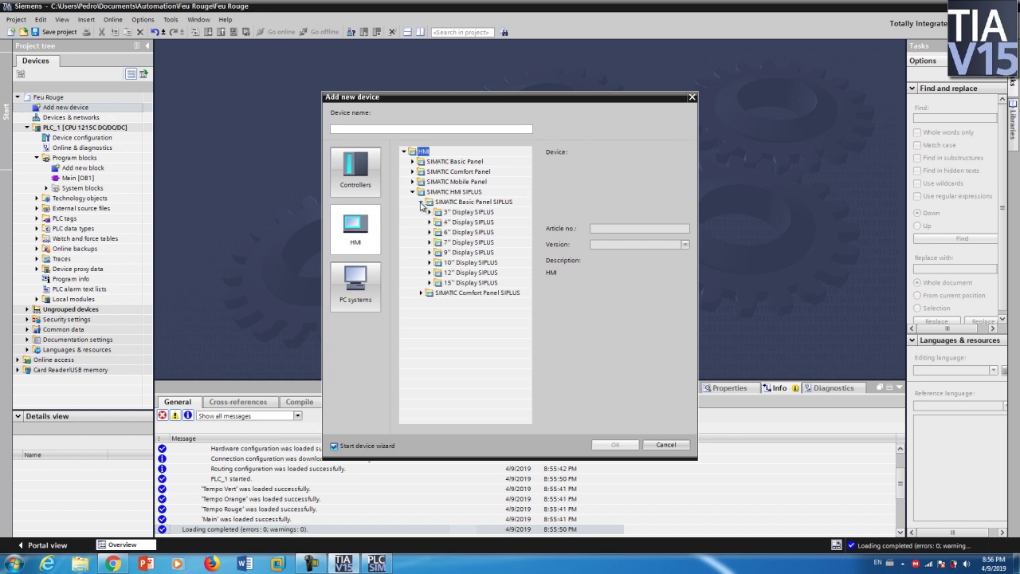
left_click(429, 242)
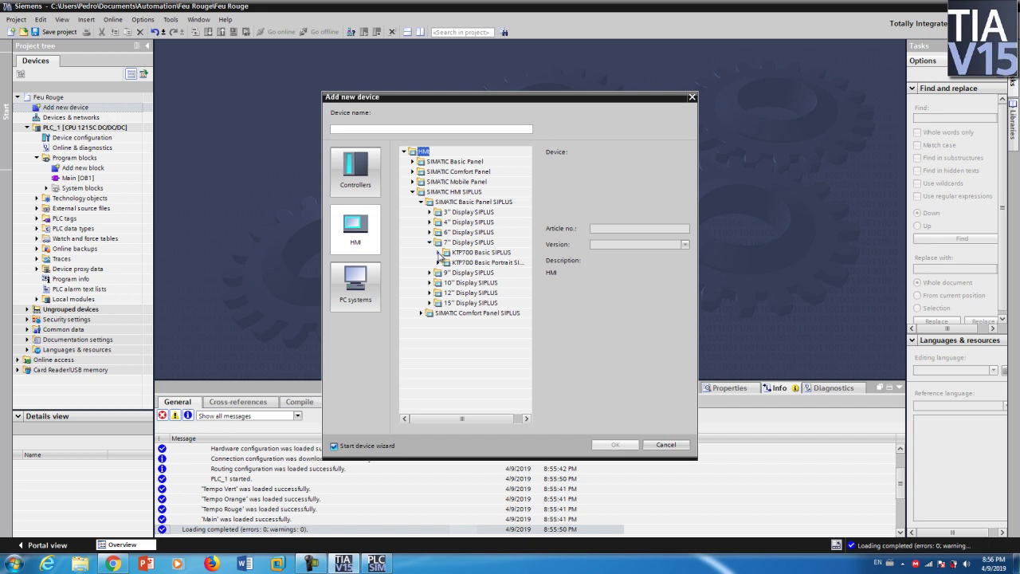
left_click(438, 252)
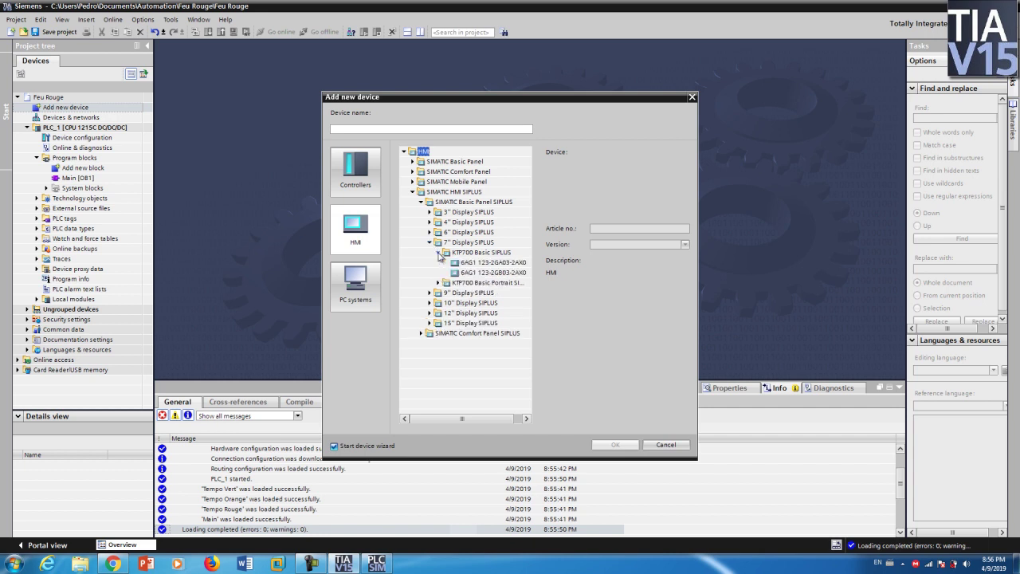
left_click(478, 273)
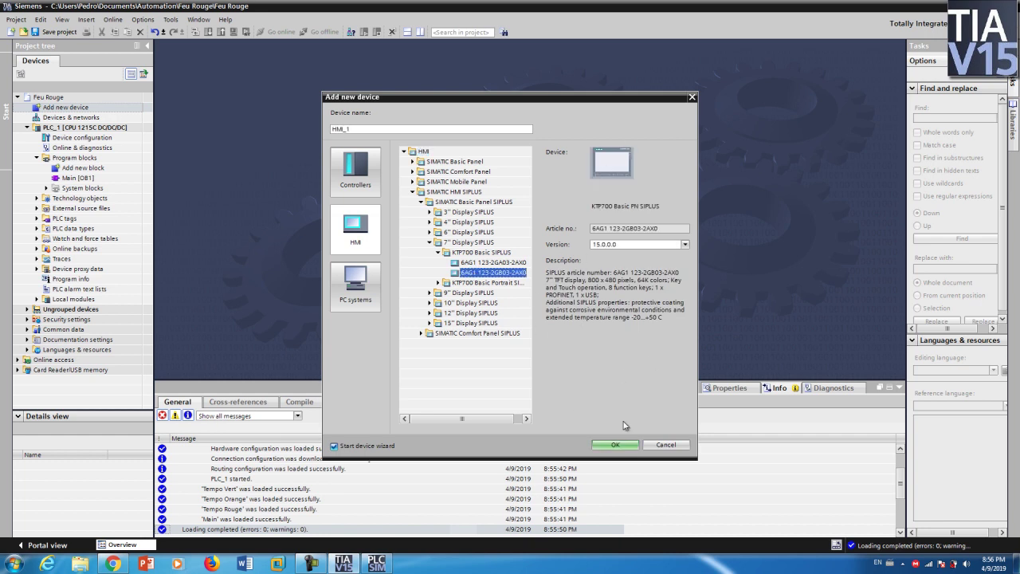
left_click(622, 448)
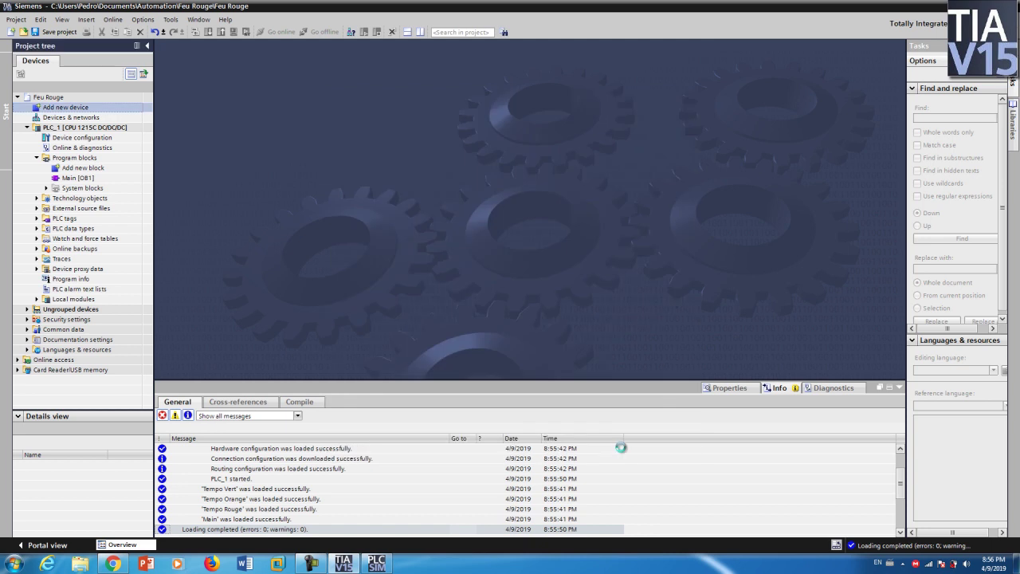
Connect HMI_1 to PLC_1 in the HMI device wizard and continue to the screen layout settings.
left_click(312, 563)
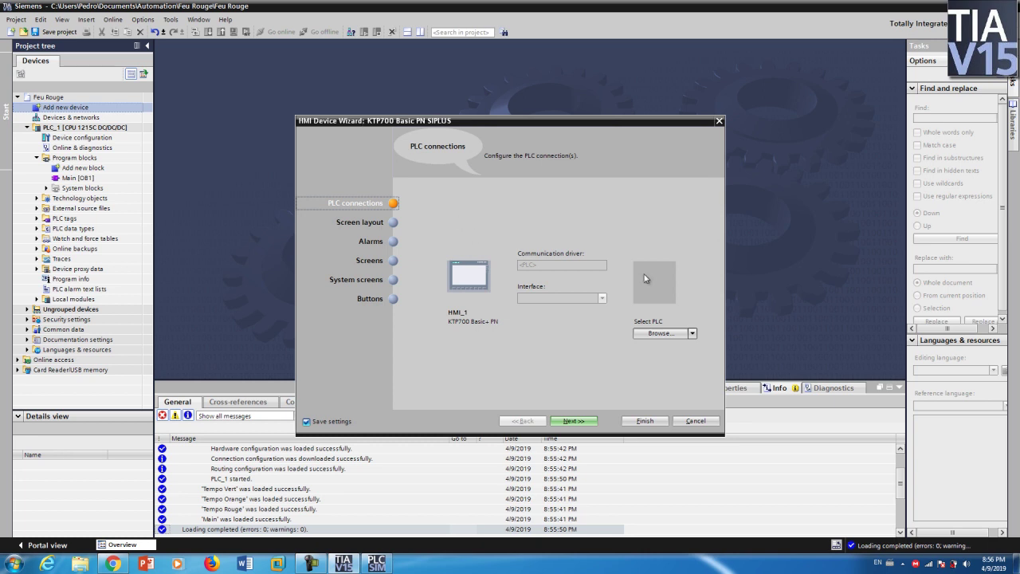
left_click(693, 333)
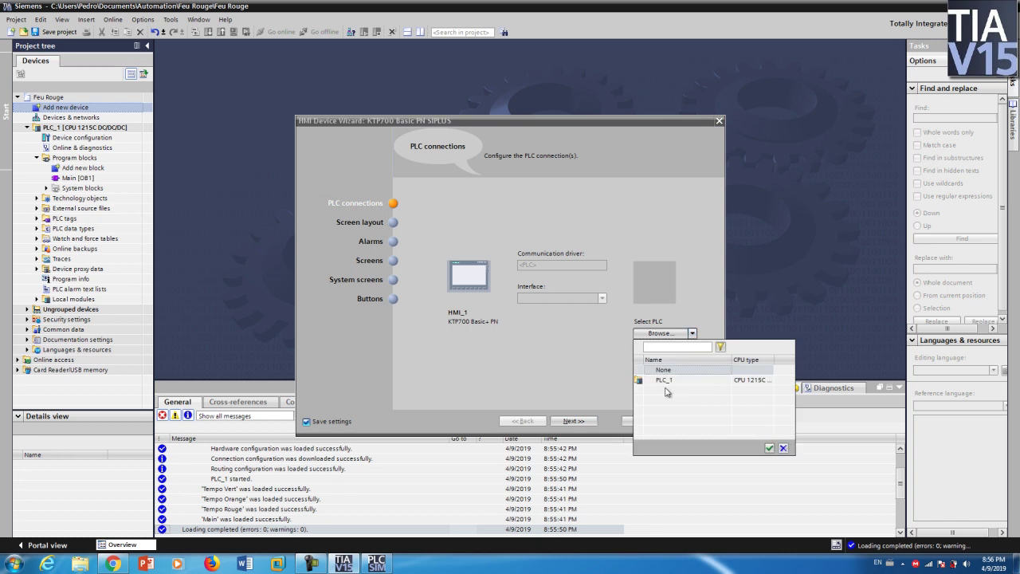
left_click(770, 448)
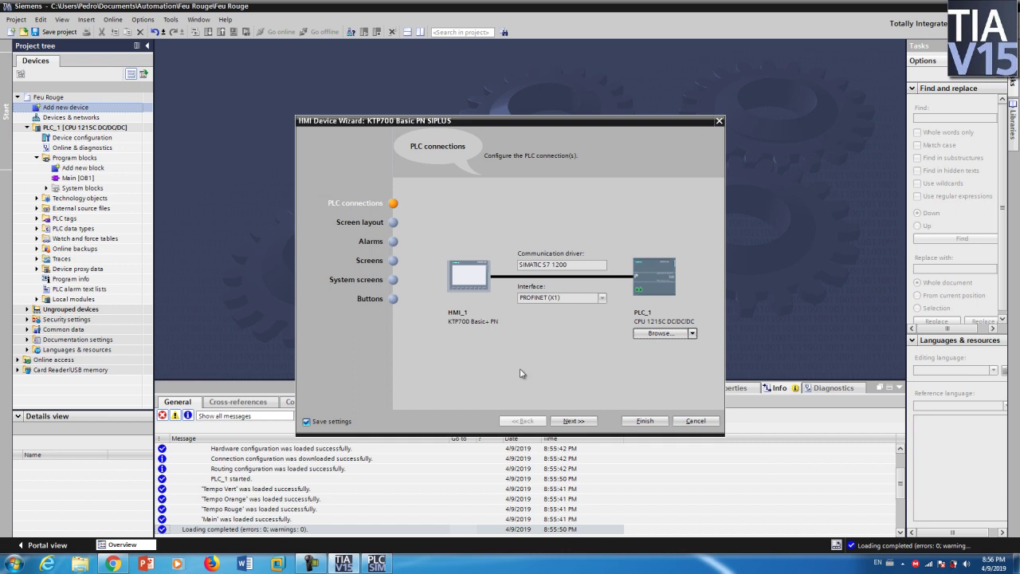
left_click(577, 421)
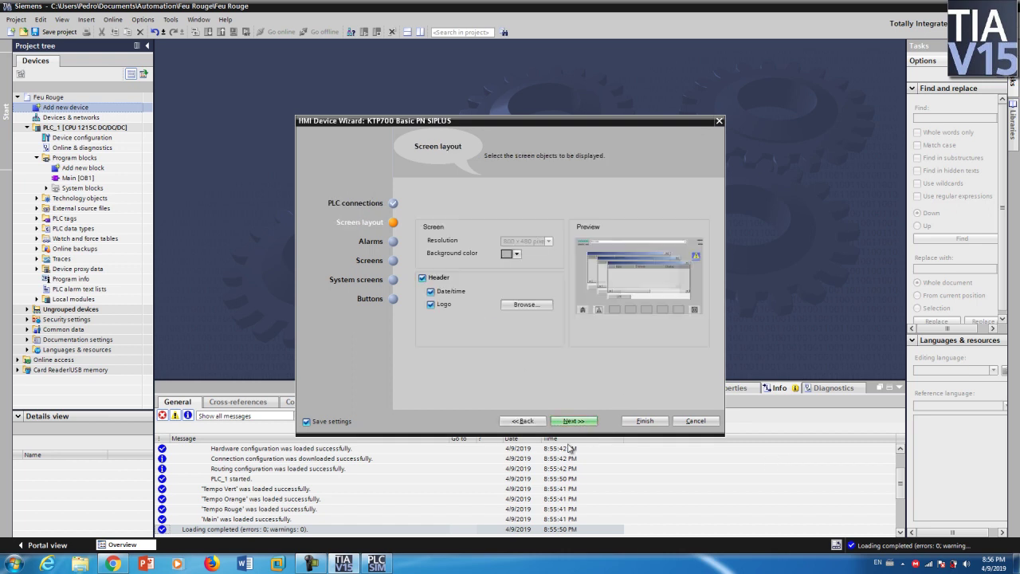
left_click(424, 281)
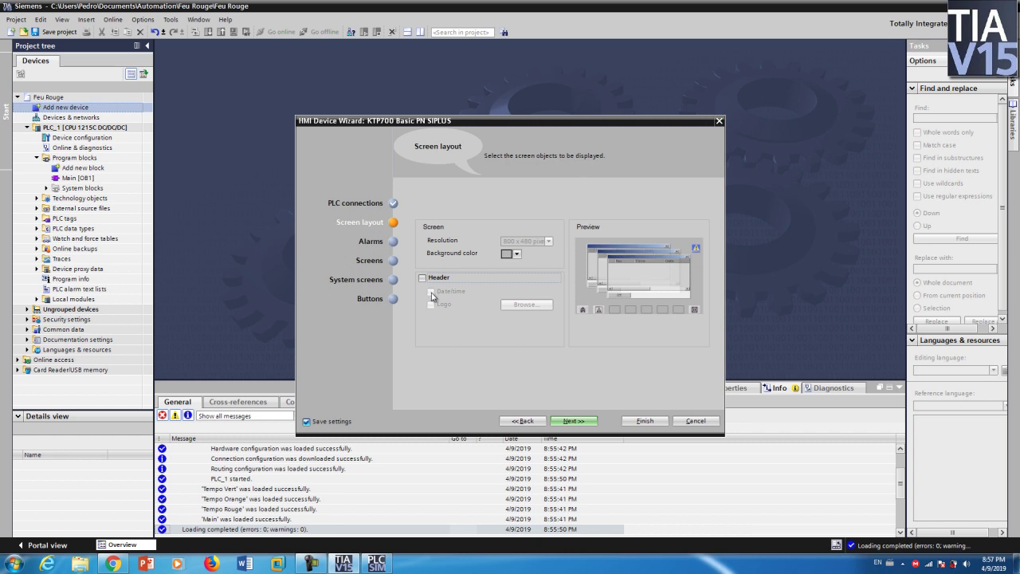
left_click(422, 279)
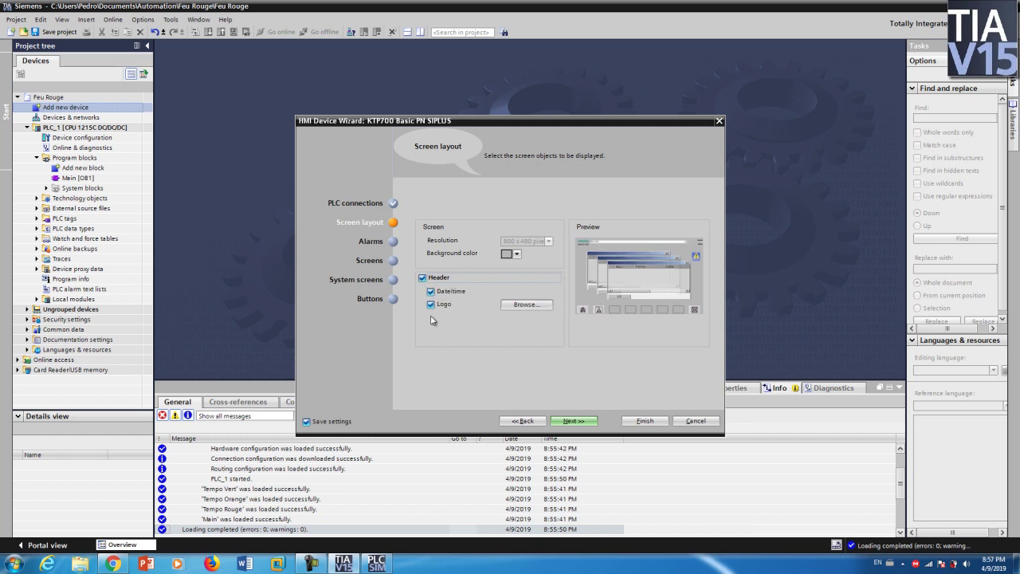
left_click(535, 308)
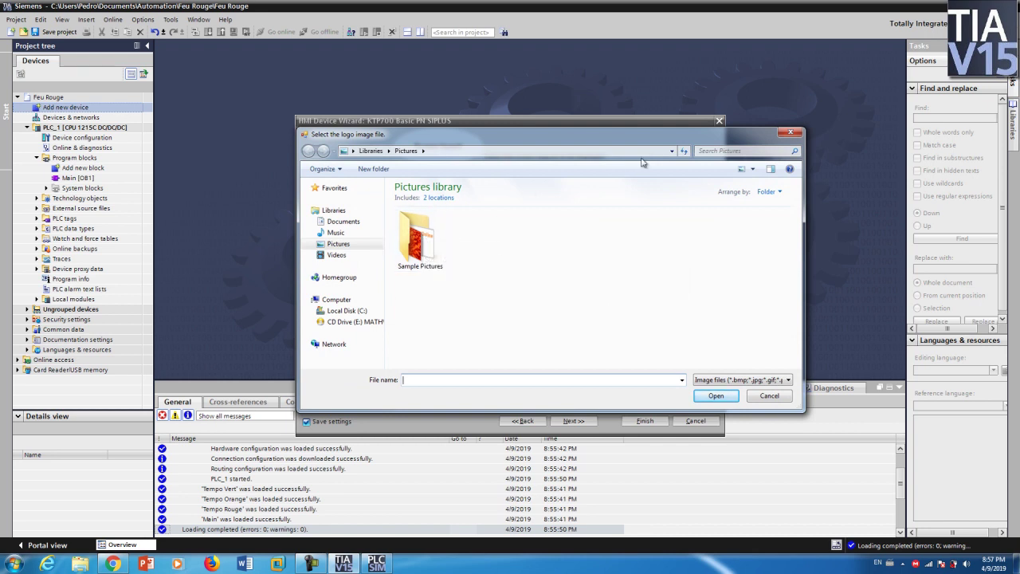
left_click(788, 132)
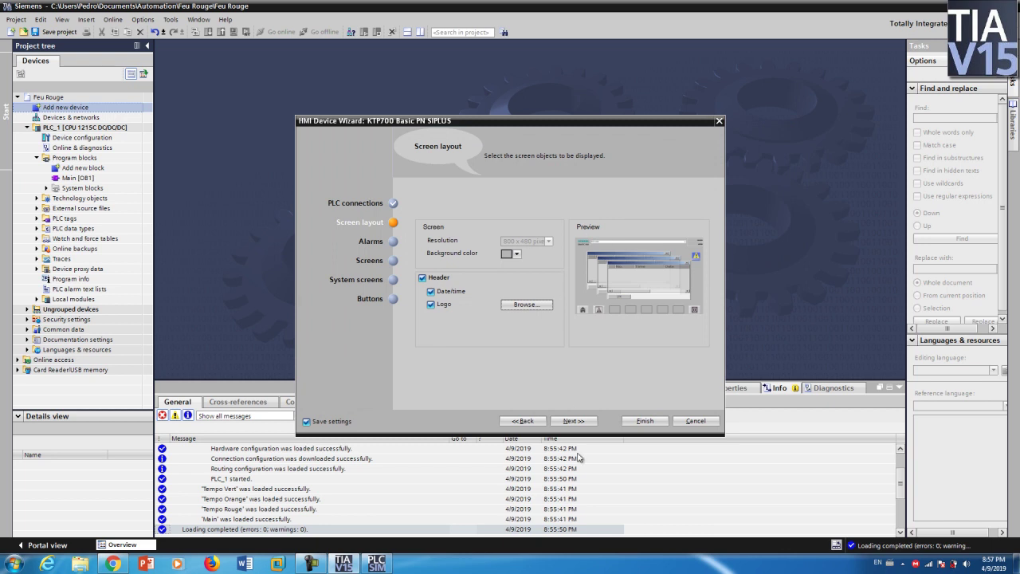
Keep the default layout, alarm, screen, system screen and button settings, and finish the HMI device wizard.
left_click(572, 421)
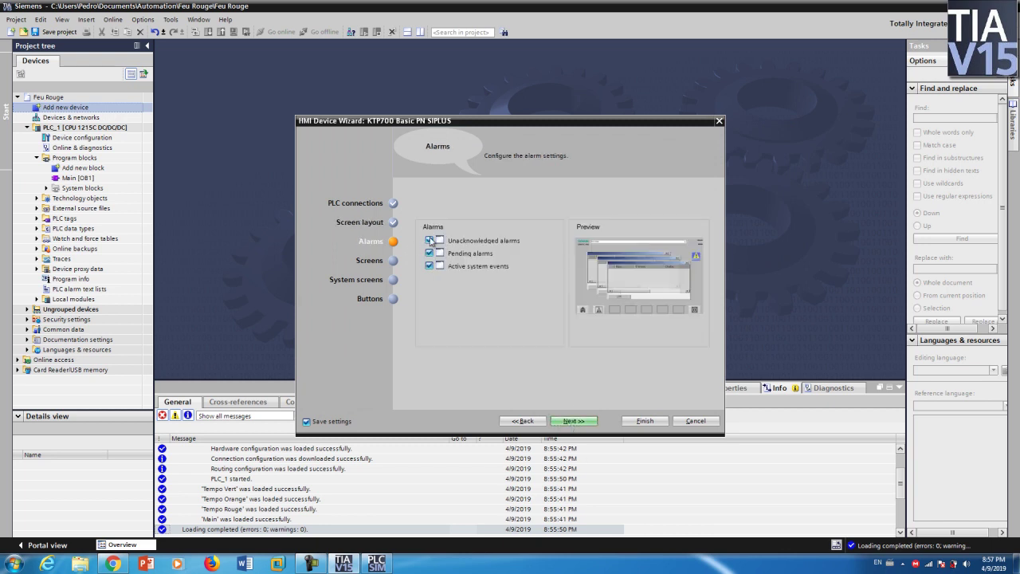
left_click(574, 421)
left_click(574, 421)
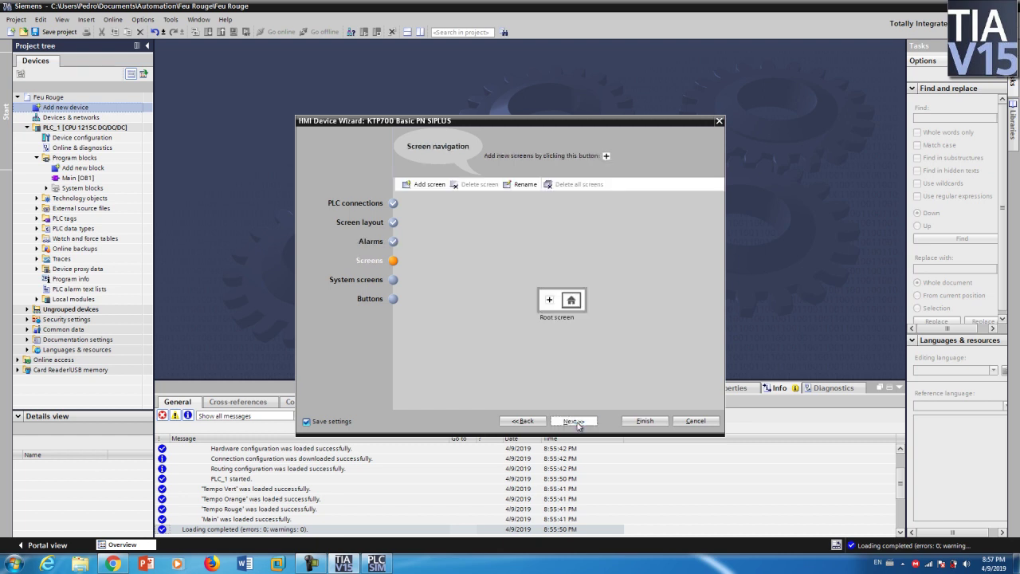
left_click(574, 421)
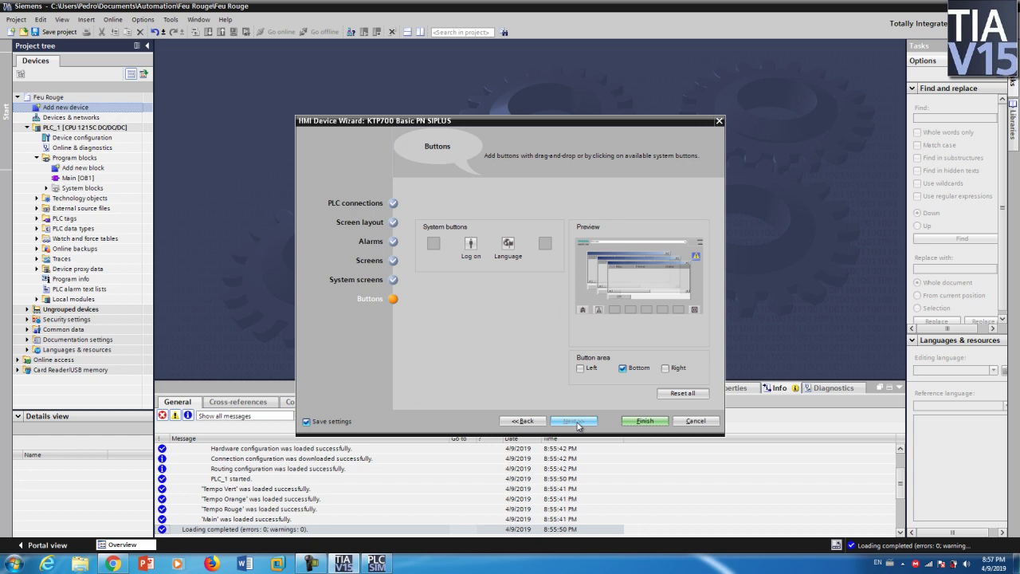
left_click(647, 421)
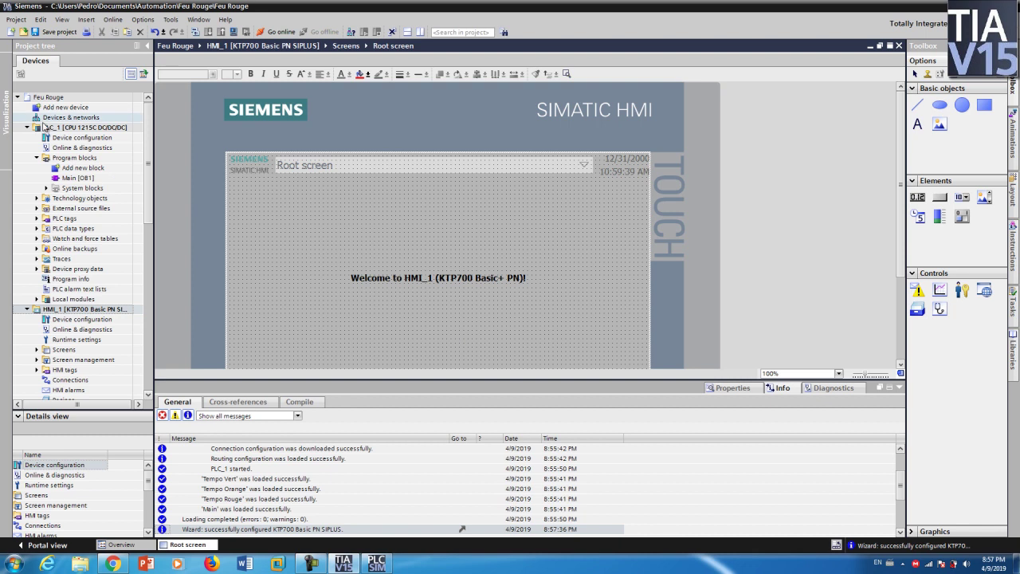
View the connection between PLC_1 and HMI_1 in the network view, and return to the HMI's Root screen.
double_click(91, 118)
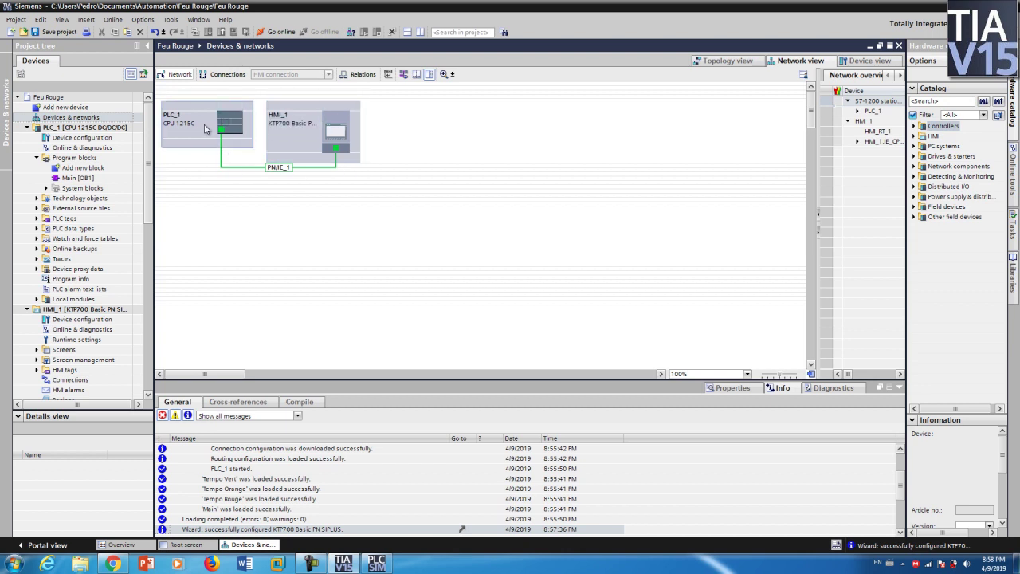
left_click(69, 311)
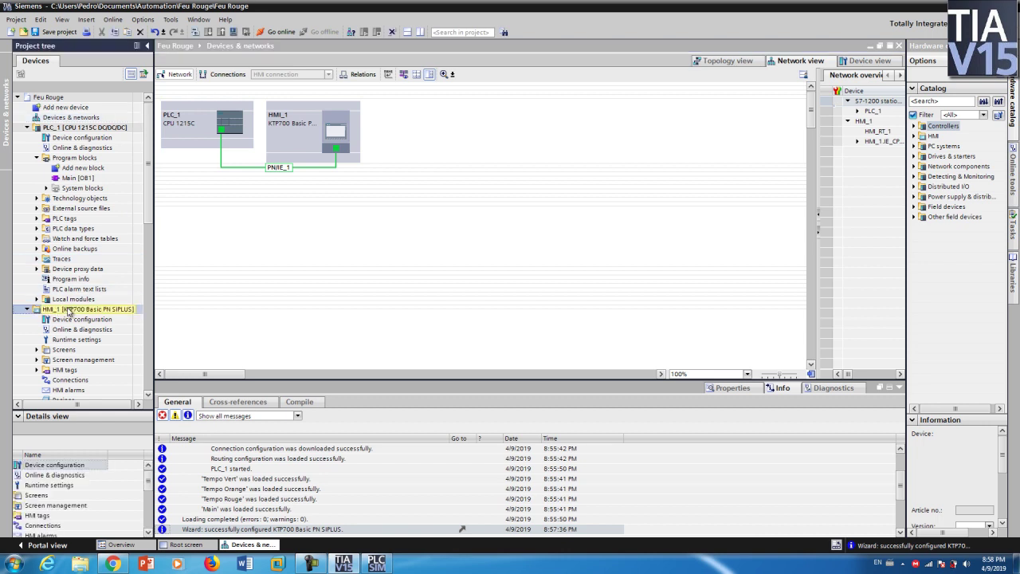
left_click(37, 350)
left_click(80, 370)
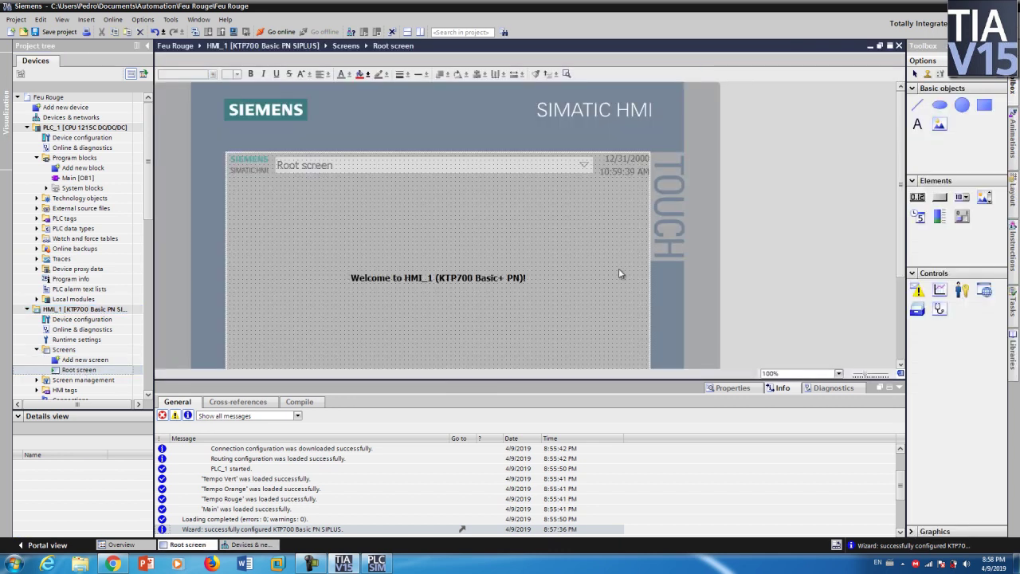
Move the welcome text up just below the Root screen's header and replace its wording with FEUX ROUGE.
left_click(493, 278)
left_click_drag(493, 279, 474, 200)
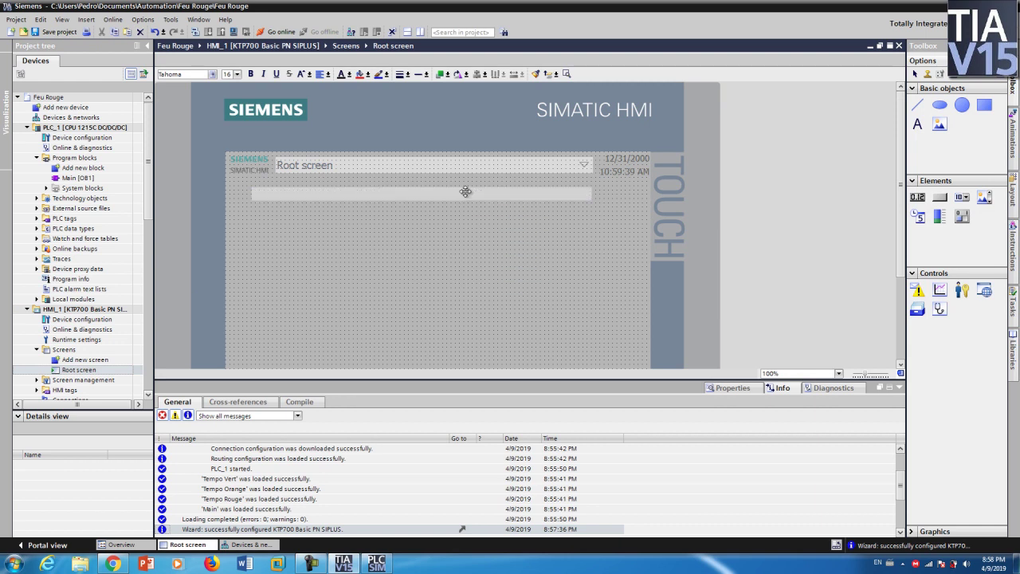
double_click(466, 193)
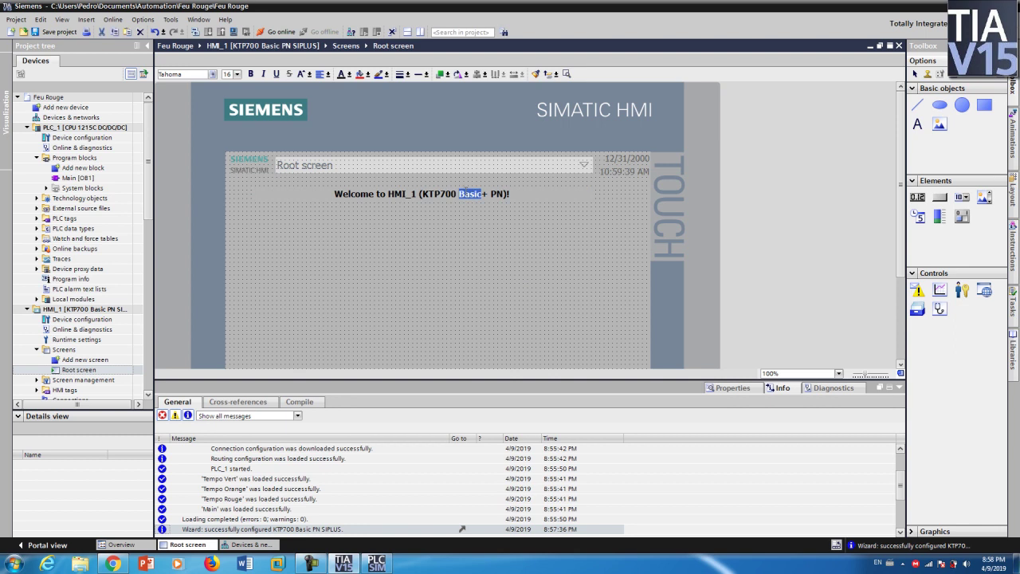
key("ctrl+a")
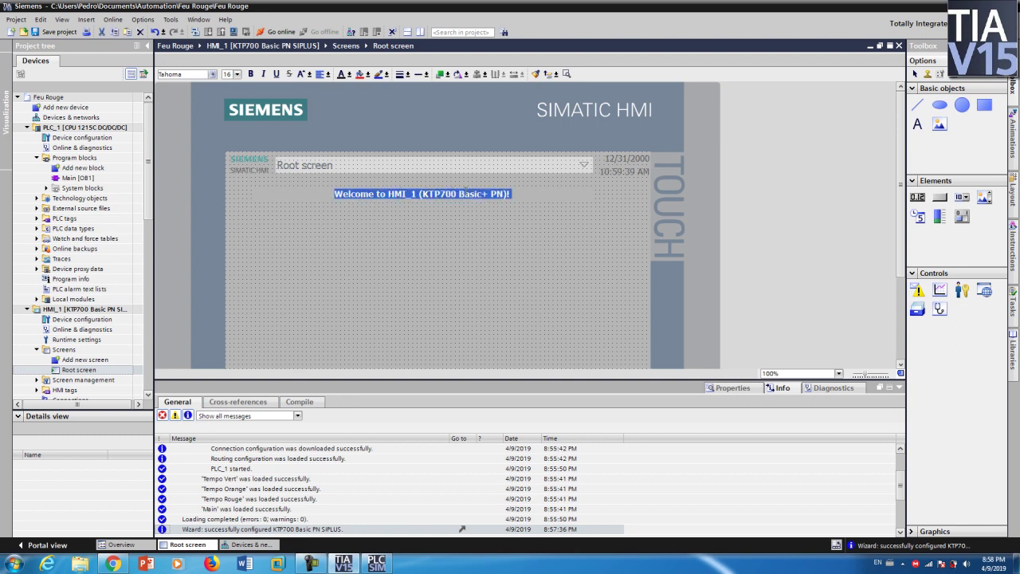
type("F")
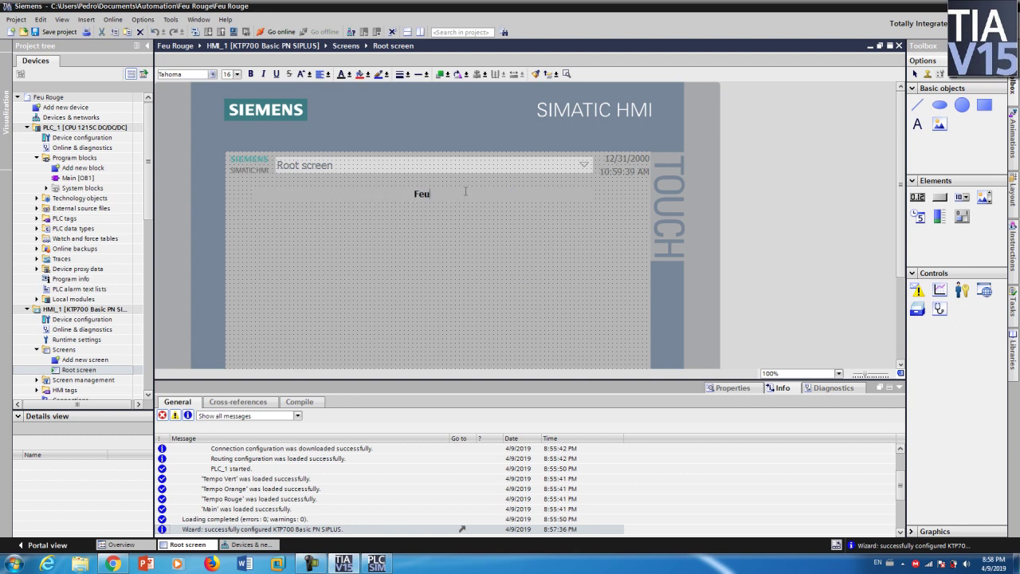
type("EUX ROUGE")
key("ctrl+a")
key("Escape")
Set the font size of the FEUX ROUGE title to 27.
left_click(237, 75)
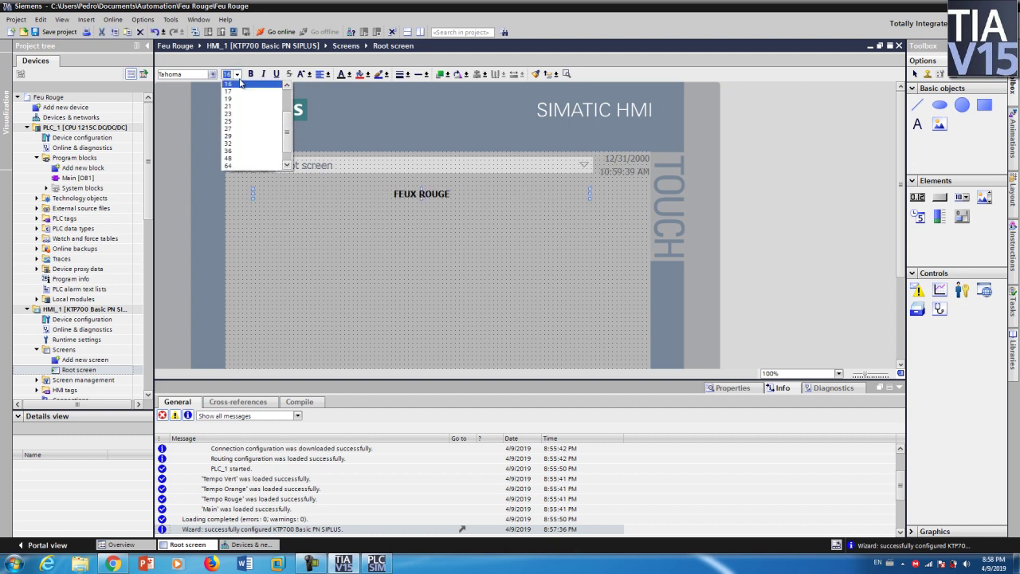
left_click(234, 128)
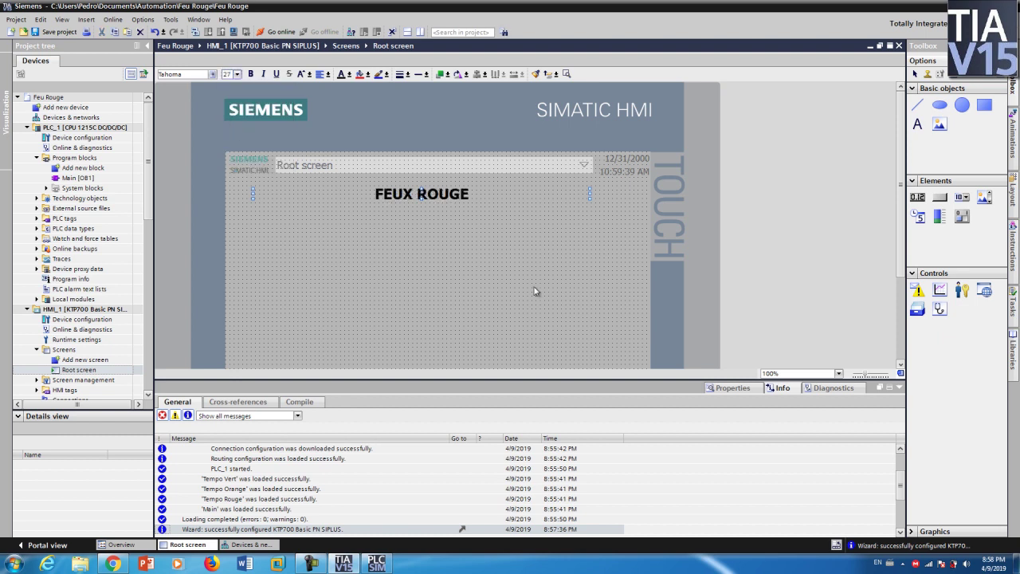
left_click_drag(633, 380, 647, 496)
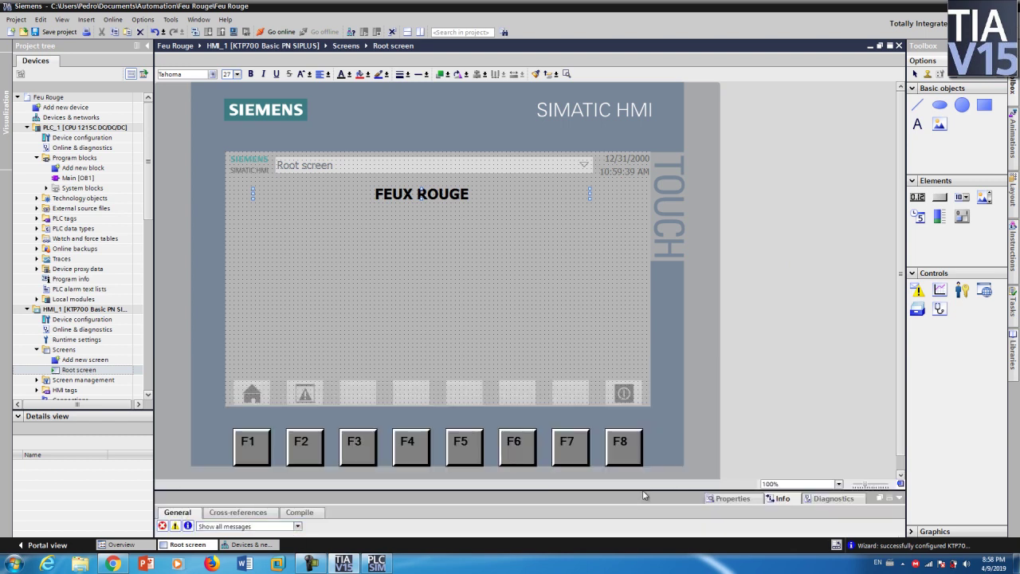
Switch to Windows Explorer and open the feux-feuclignotant image from the Formation TIA PORTAL folder in Paint.
left_click(118, 564)
left_click(948, 6)
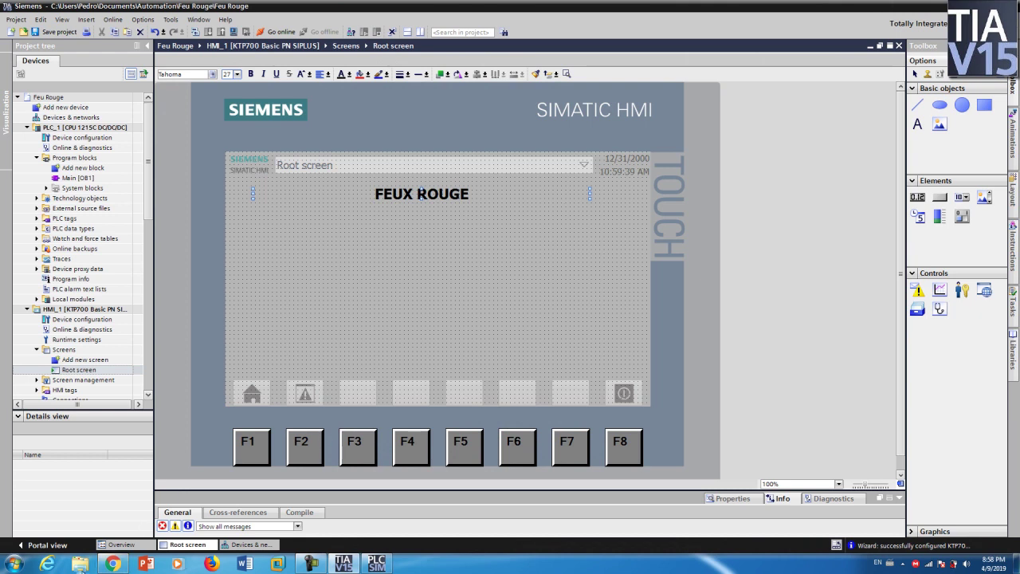
right_click(80, 564)
left_click(94, 394)
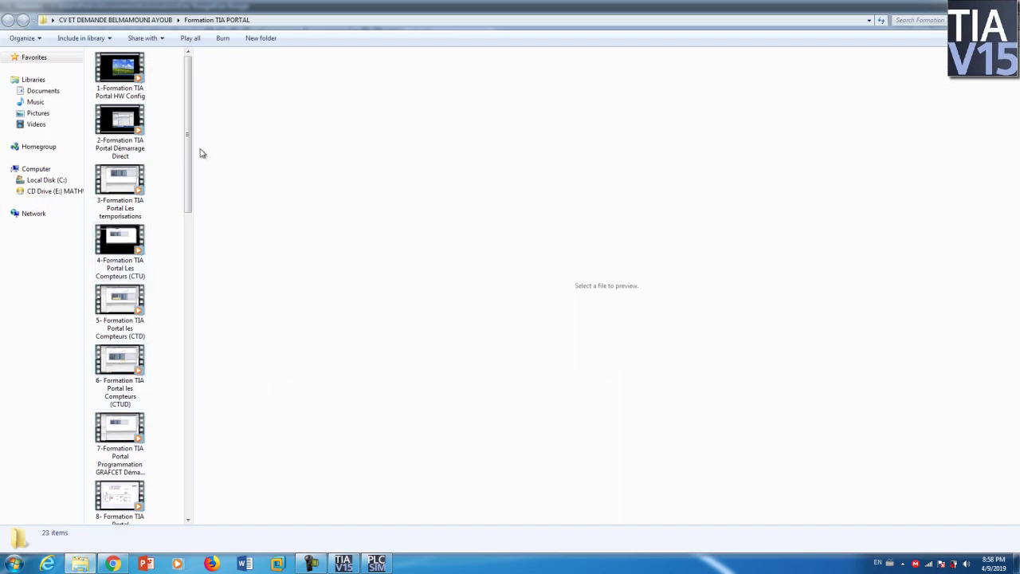
left_click_drag(194, 148, 435, 143)
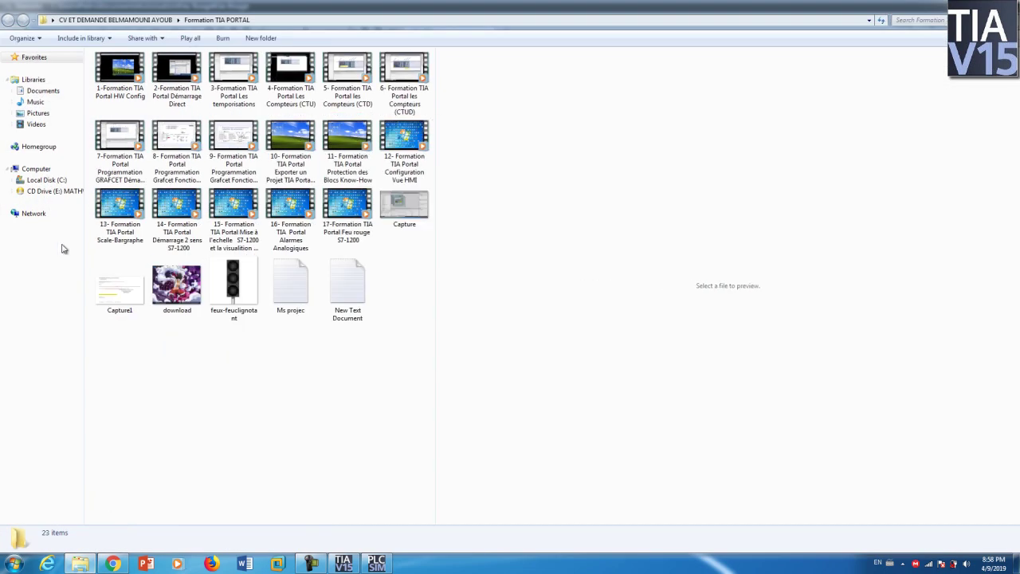
left_click(235, 276)
right_click(236, 276)
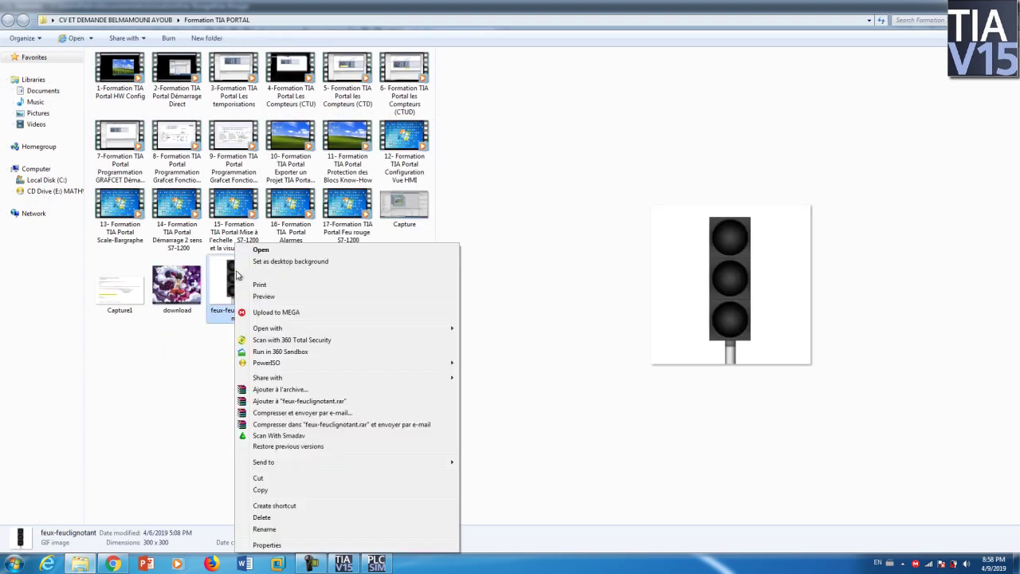
mouse_move(291, 330)
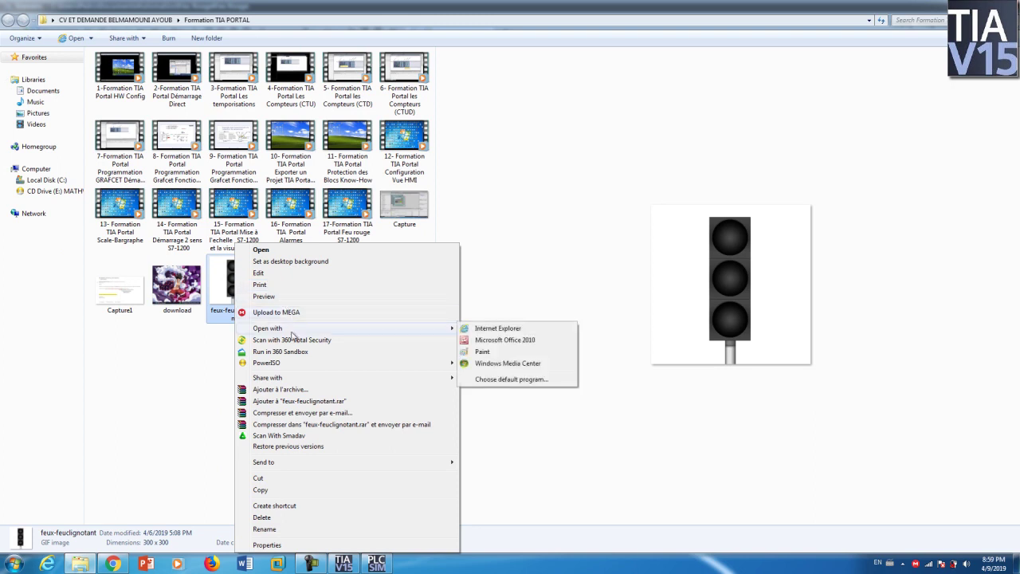
left_click(525, 353)
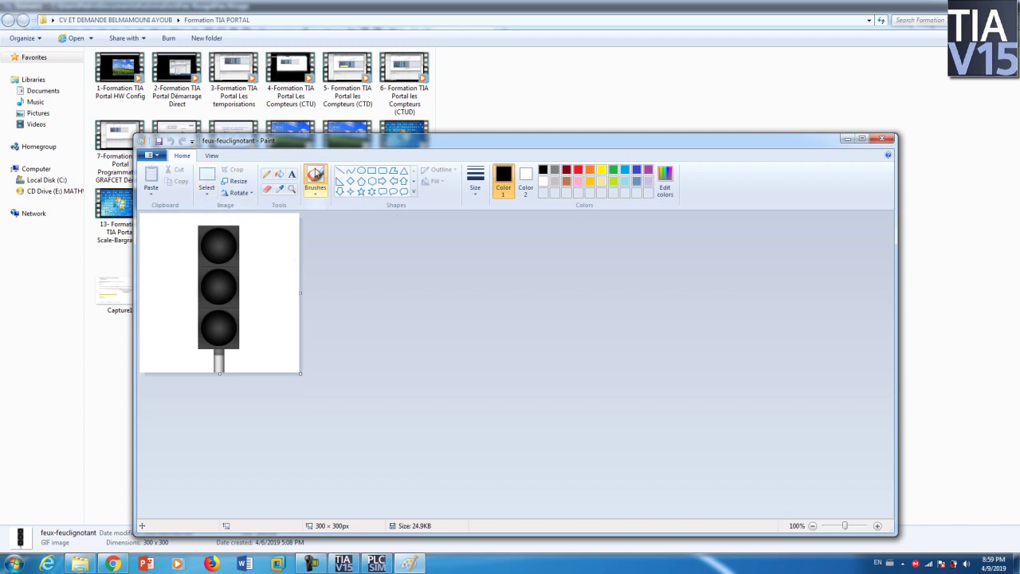
Fill the white background around the traffic light with light gray.
left_click(279, 173)
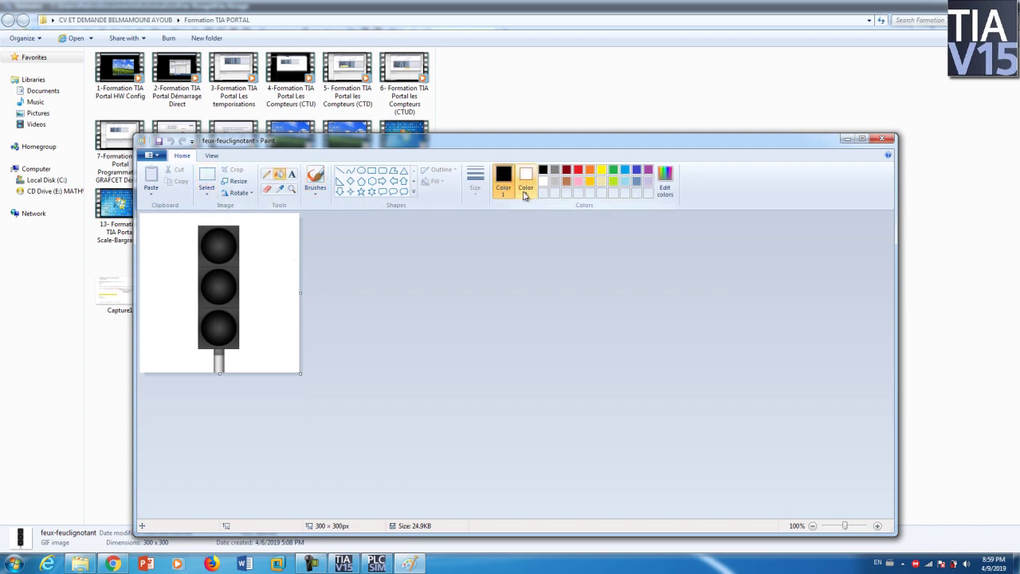
left_click(555, 180)
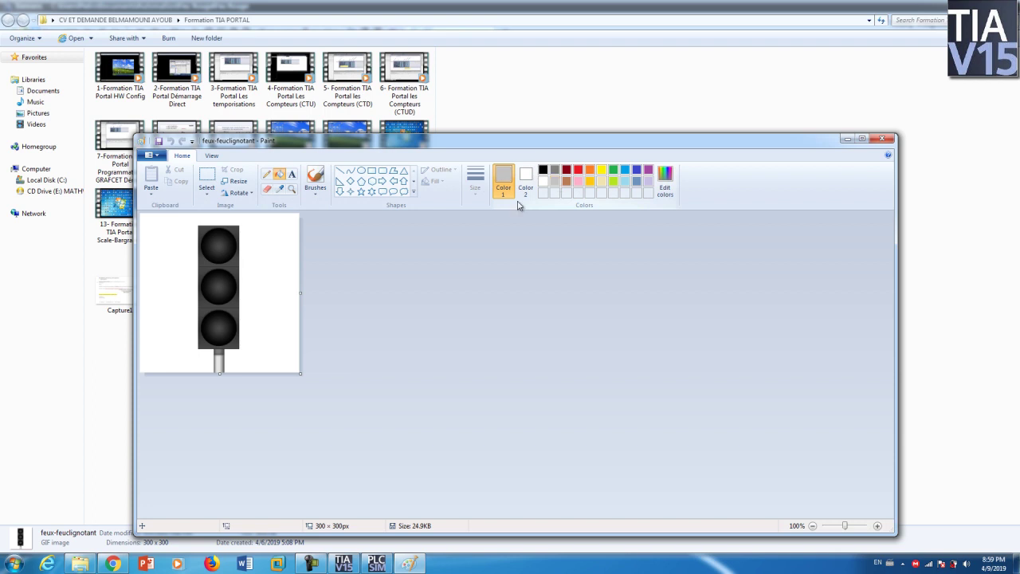
left_click(267, 251)
Select a rectangular area of about 182 × 299 px around the traffic light and copy it.
left_click(205, 181)
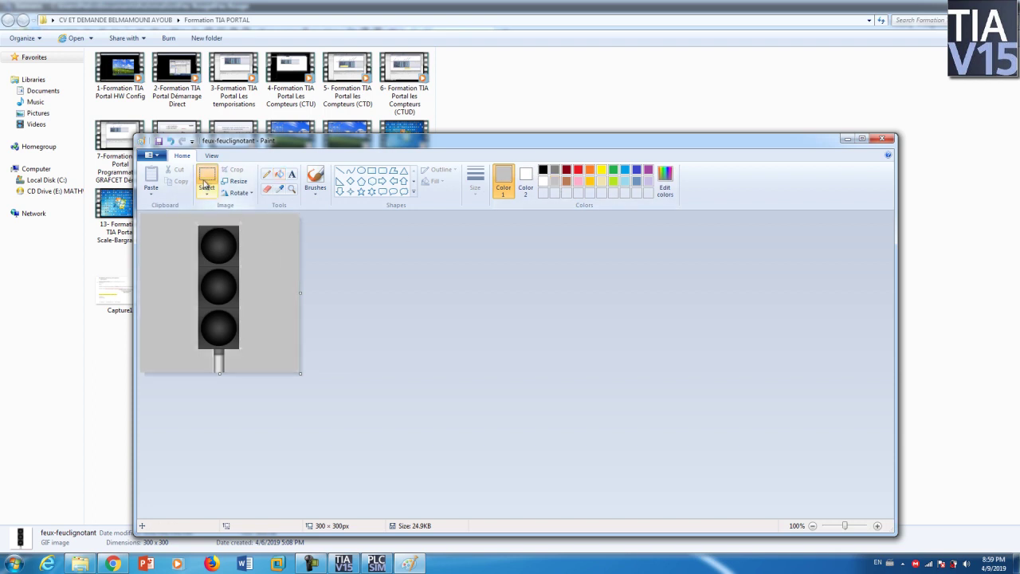
left_click_drag(144, 215, 182, 272)
left_click(183, 272)
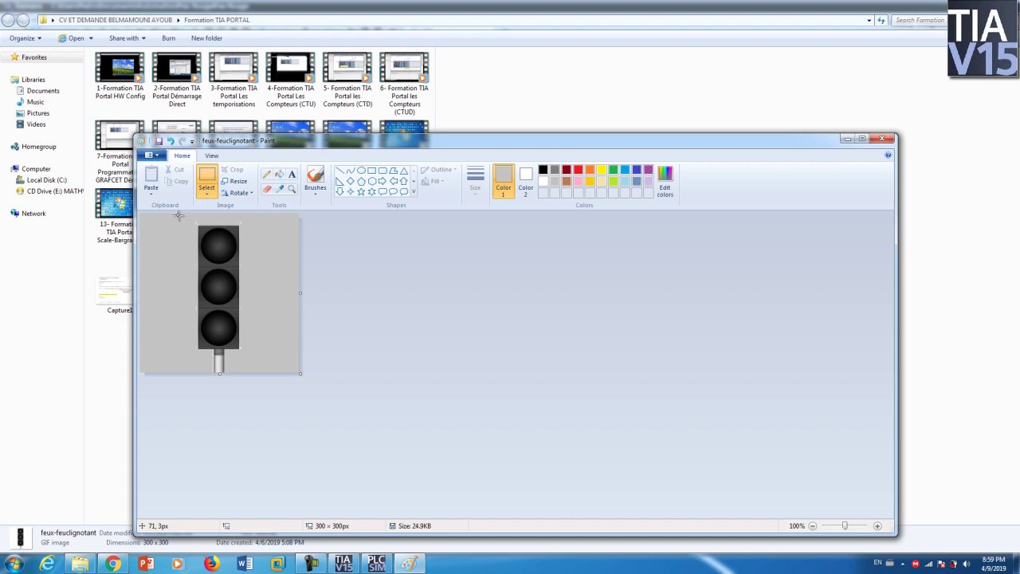
mouse_move(170, 214)
left_mouse_down()
mouse_move(293, 329)
mouse_move(267, 379)
left_mouse_up()
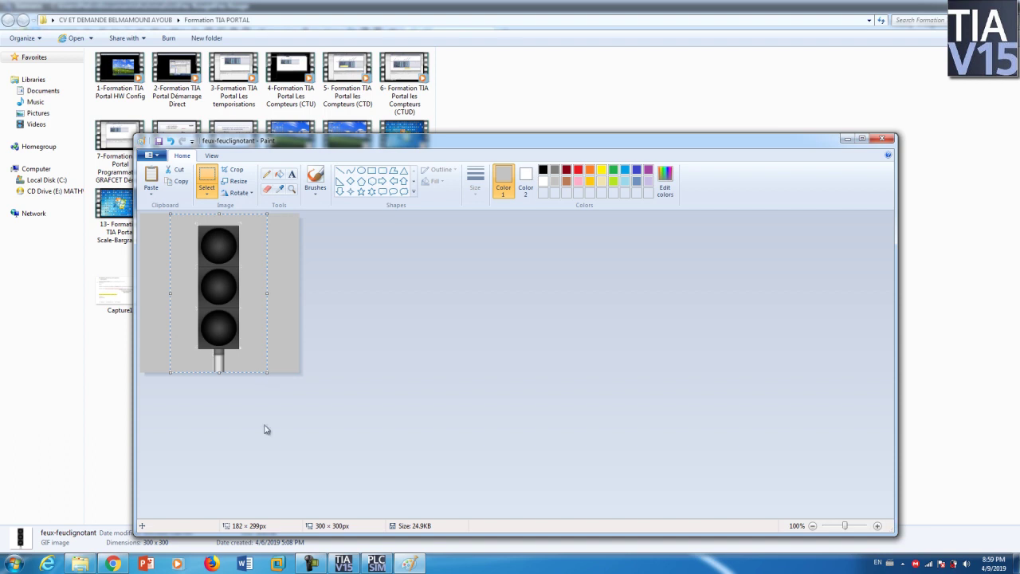
Switch to TIA Portal, paste the traffic light image into the Root screen and place it centrally below the FEUX ROUGE title.
left_click(345, 562)
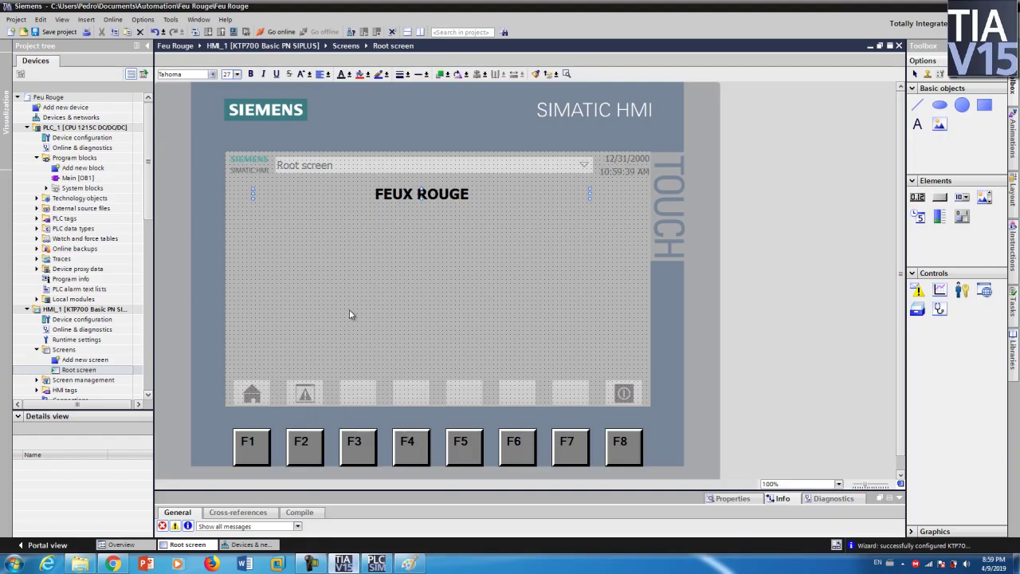
left_click(370, 258)
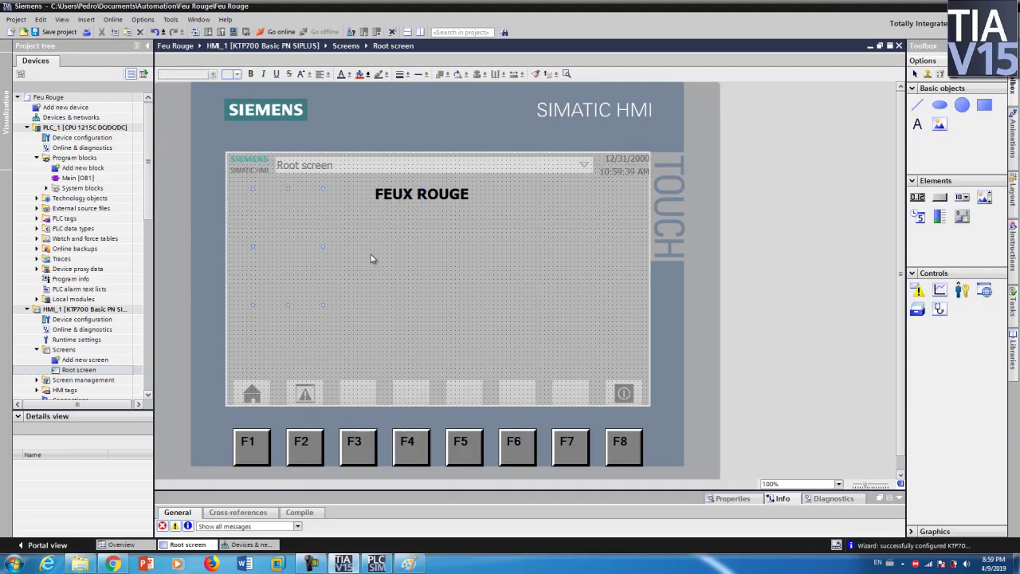
key("ctrl+v")
left_click_drag(304, 227, 448, 266)
left_click(533, 269)
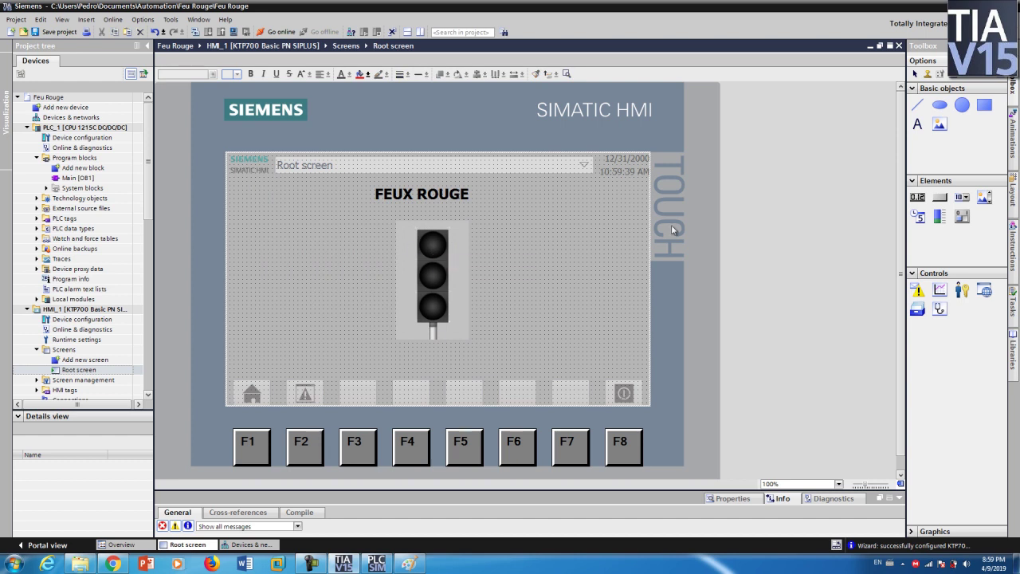
Add two buttons one above the other beside the traffic light and label them START and STOP.
left_click_drag(941, 198, 296, 258)
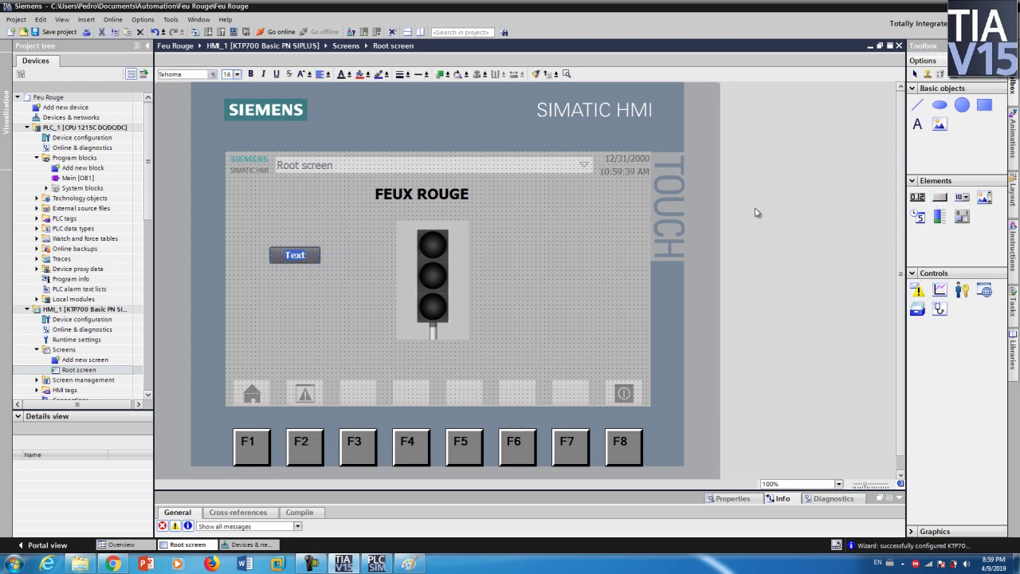
left_click_drag(941, 198, 301, 318)
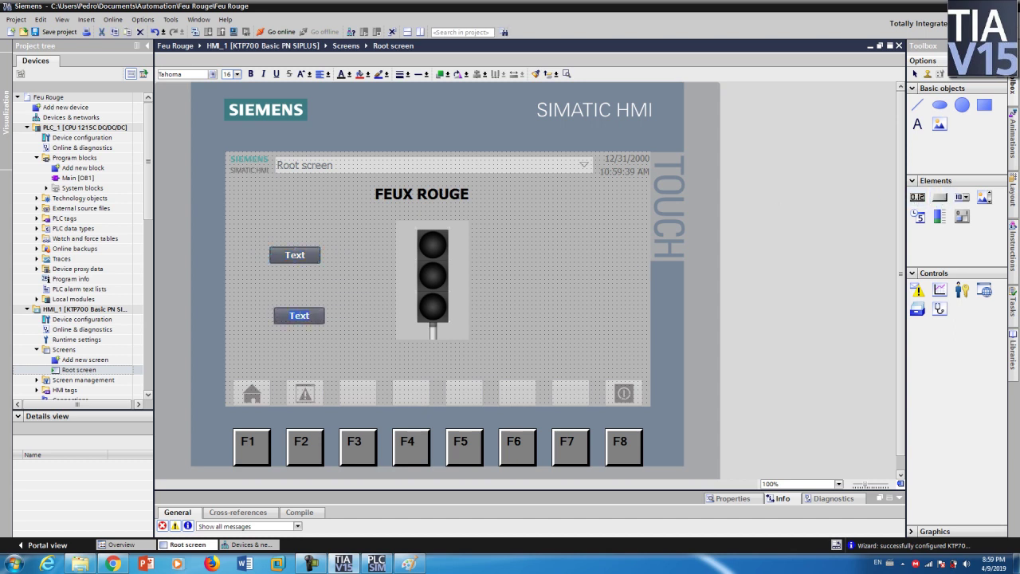
double_click(296, 254)
type("START")
double_click(301, 317)
type("STOP")
left_click(343, 308)
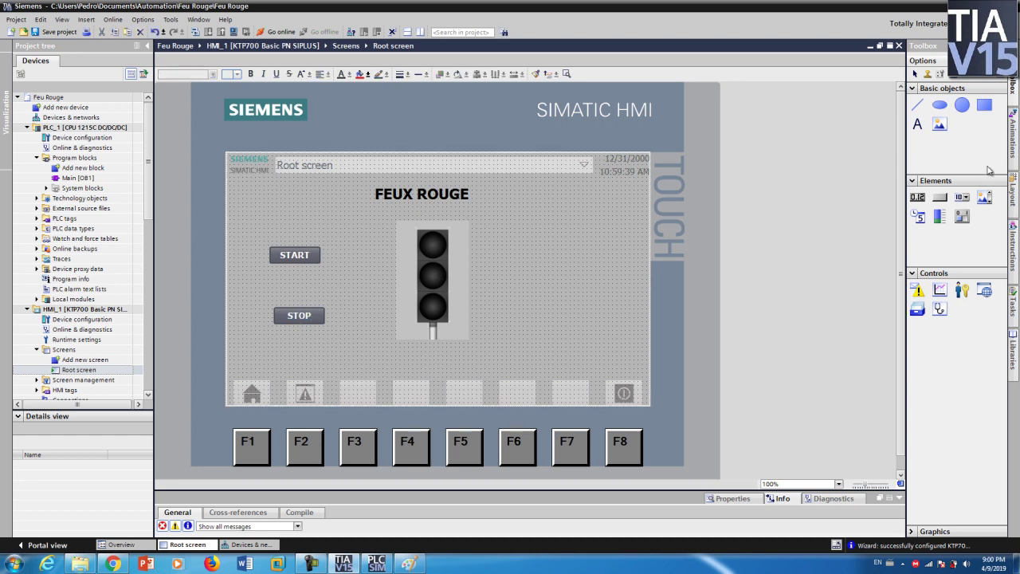
left_click(958, 113)
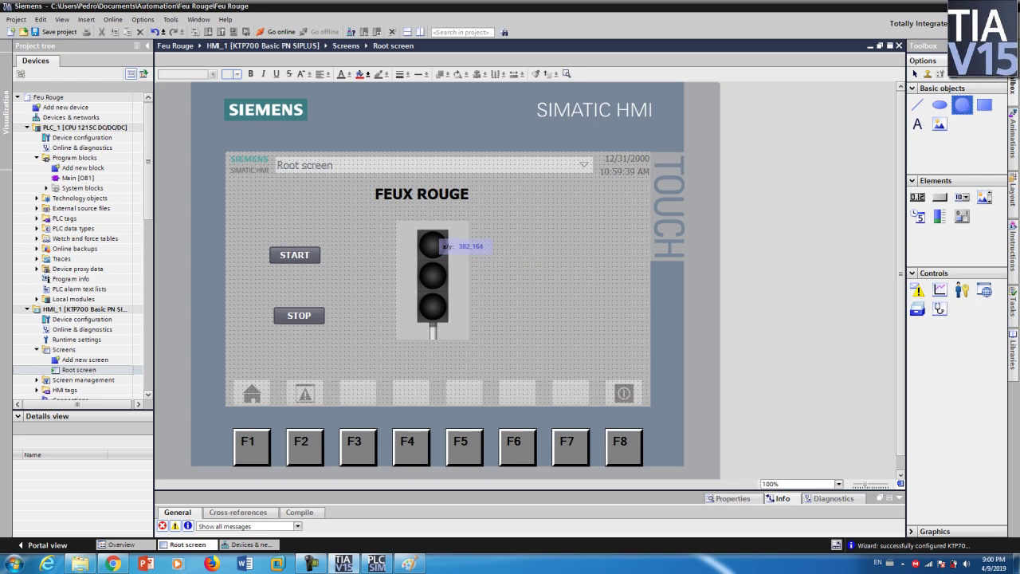
left_click_drag(428, 237, 446, 254)
key("Delete")
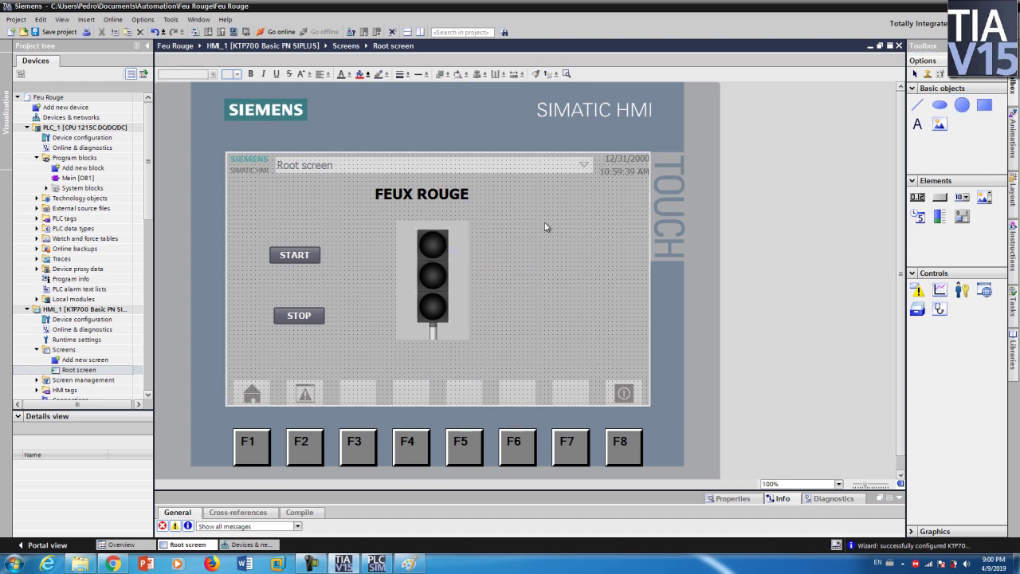
Draw a circle the size of a lamp on the Root screen and place it over the traffic light's top lamp.
left_click(962, 107)
left_click(549, 231)
mouse_move(574, 249)
left_mouse_down()
mouse_move(584, 258)
mouse_move(555, 245)
mouse_move(454, 255)
mouse_move(429, 245)
left_mouse_up()
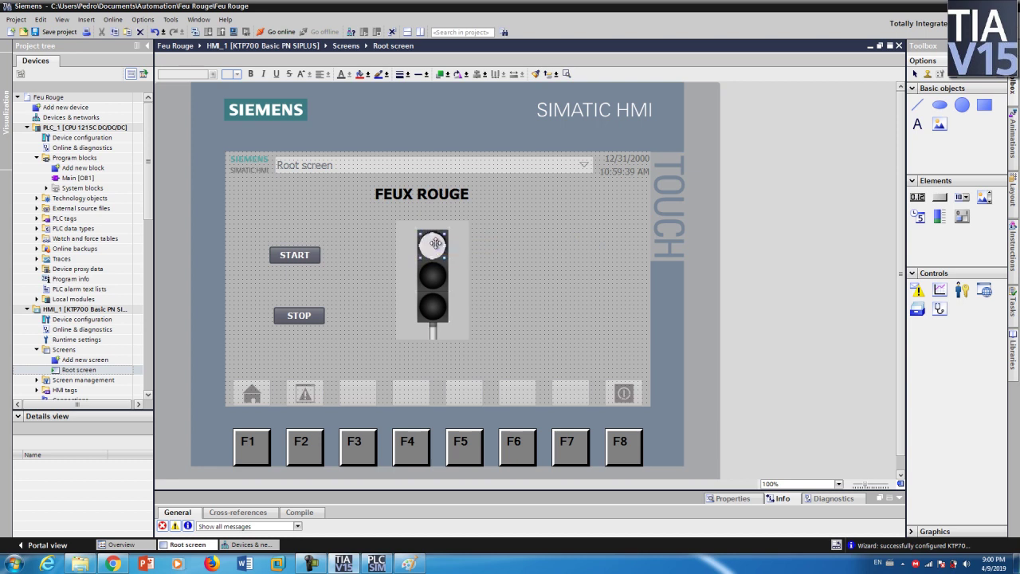
Paste two copies of the lamp circle and place them over the traffic light's middle and bottom lamps.
key("ctrl+v")
left_click_drag(441, 253, 436, 276)
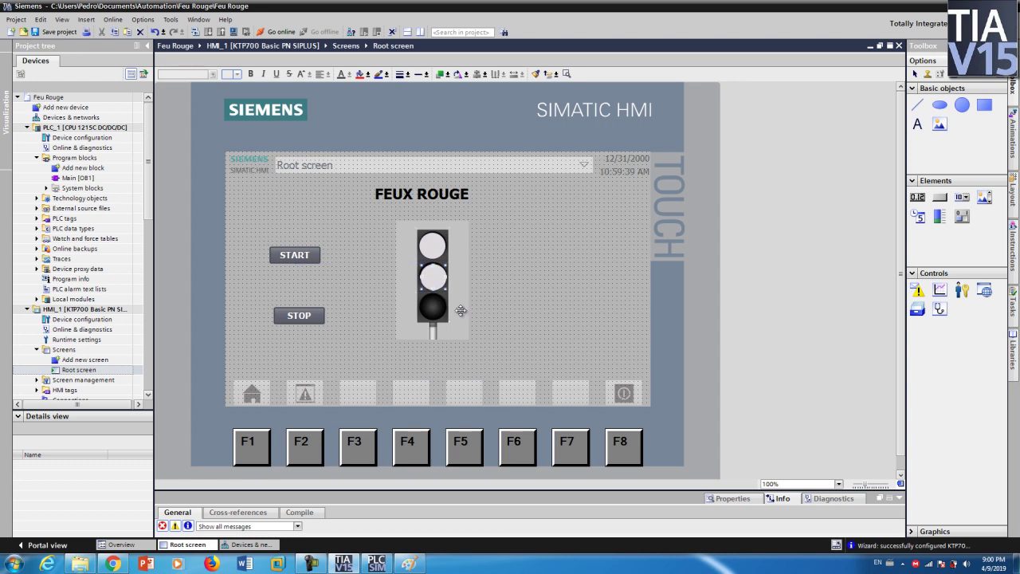
key("ctrl+v")
left_click(316, 569)
left_click_drag(444, 281, 442, 310)
left_click(471, 290)
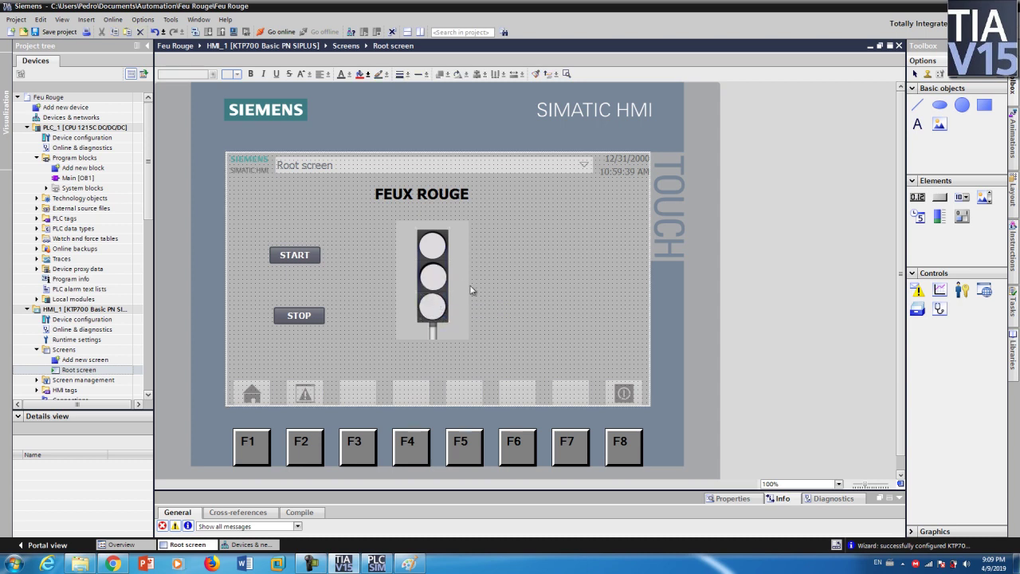
Add an appearance animation to the circle over the traffic light's top lamp.
left_click(437, 245)
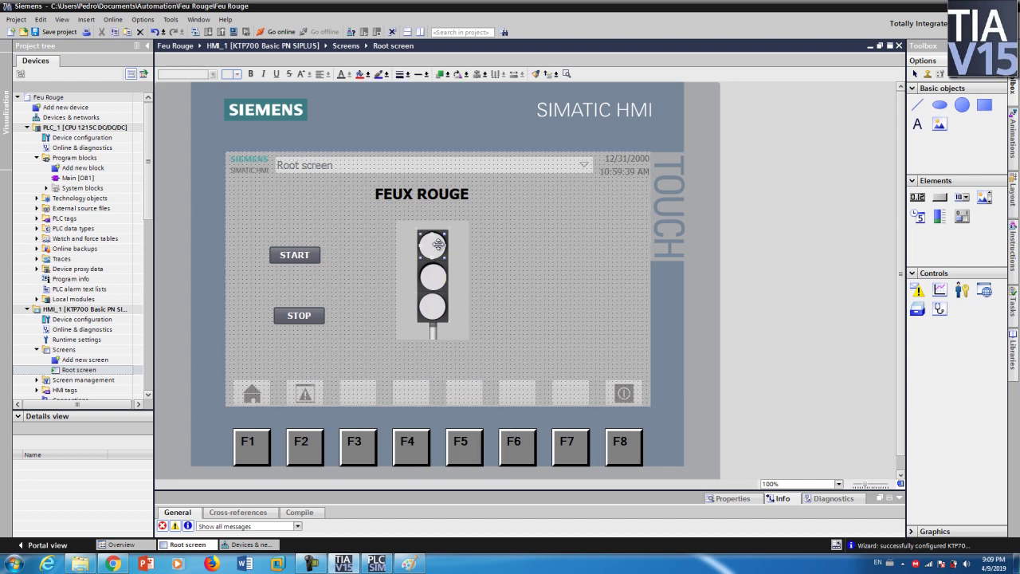
right_click(438, 245)
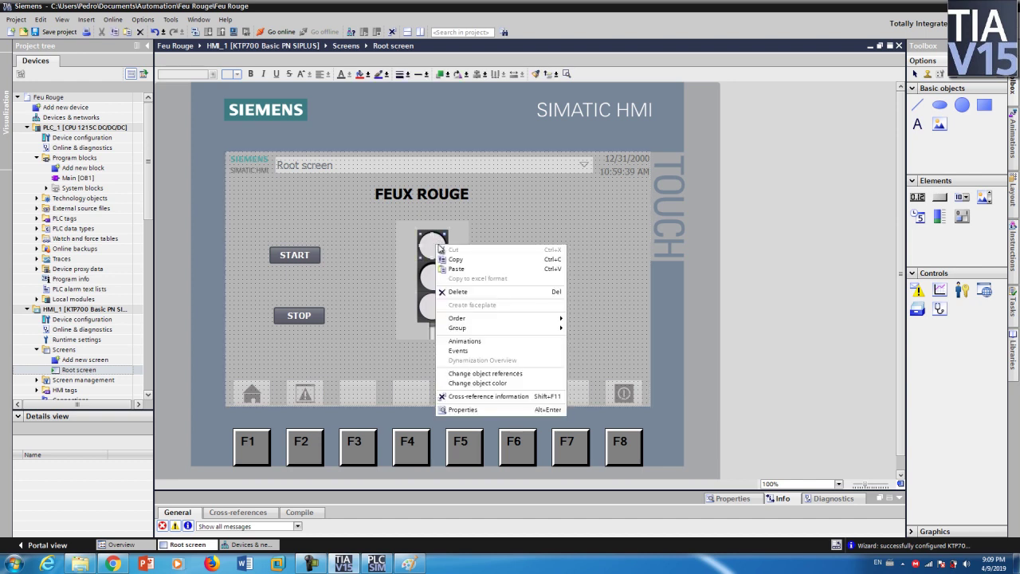
left_click(475, 341)
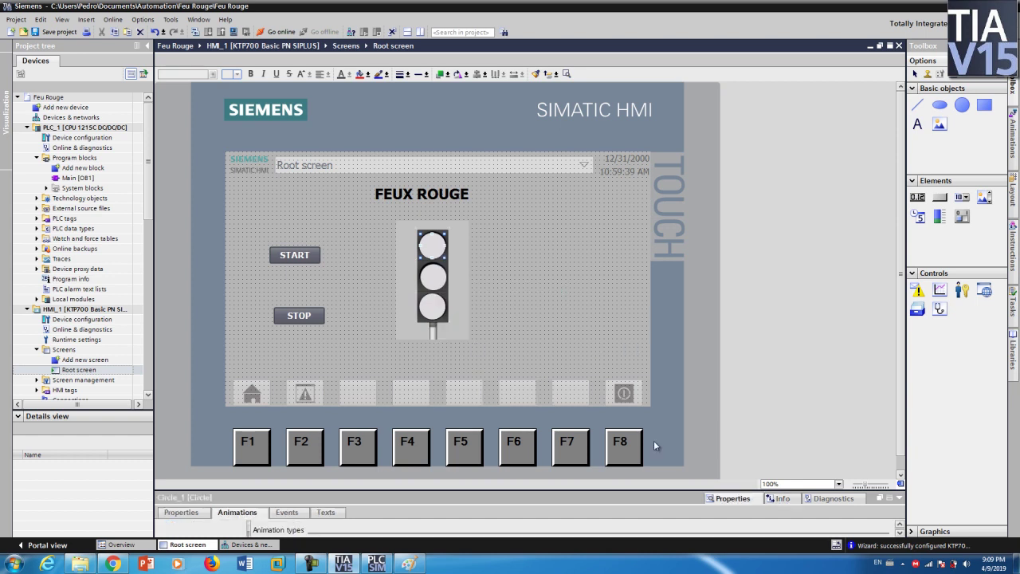
left_click_drag(611, 492, 607, 369)
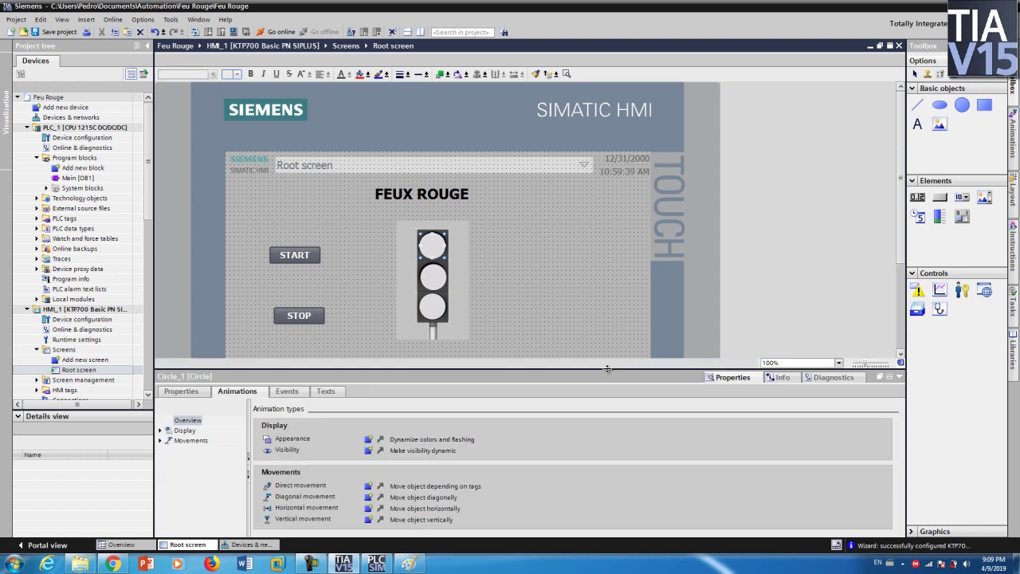
left_click(378, 440)
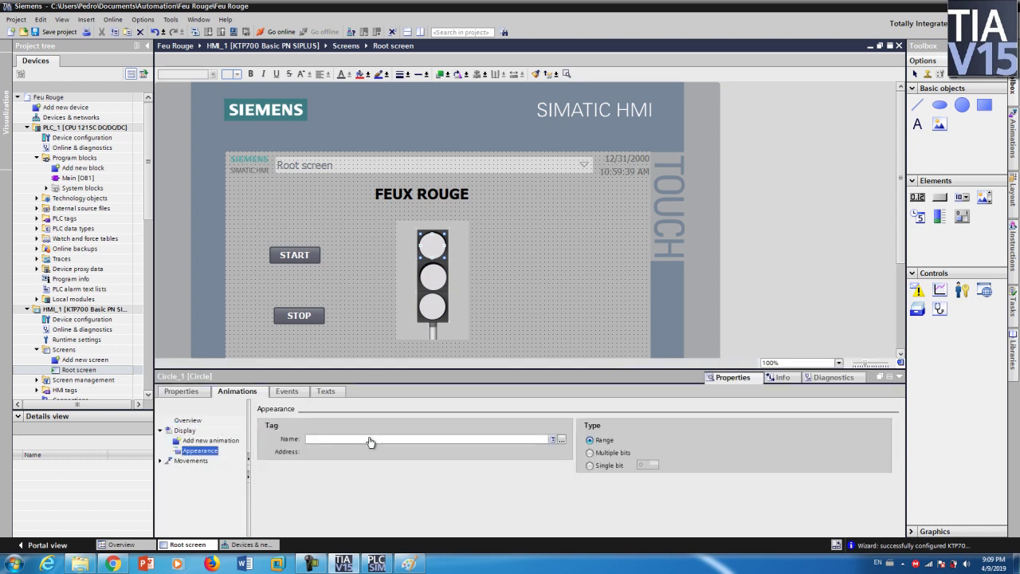
Create a new HMI tag named HMI_ROUGE for the top lamp's appearance animation.
left_click(562, 440)
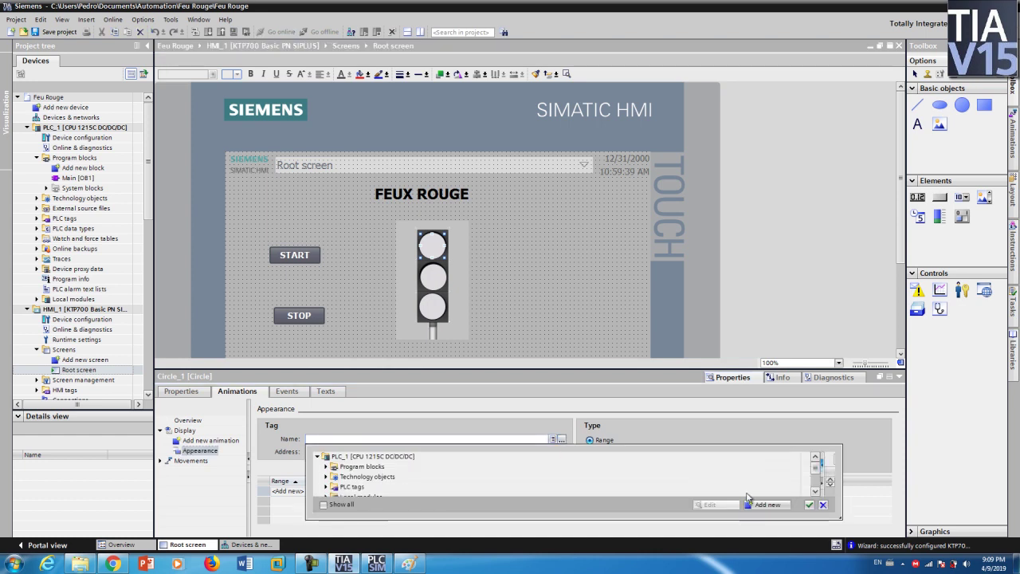
left_click(769, 506)
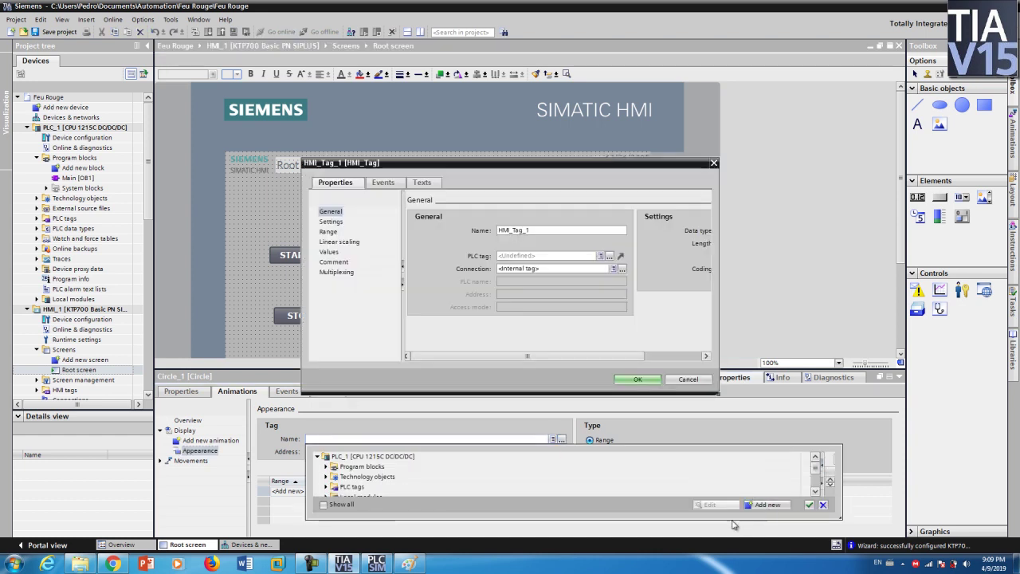
left_click(559, 230)
key("BackSpace")
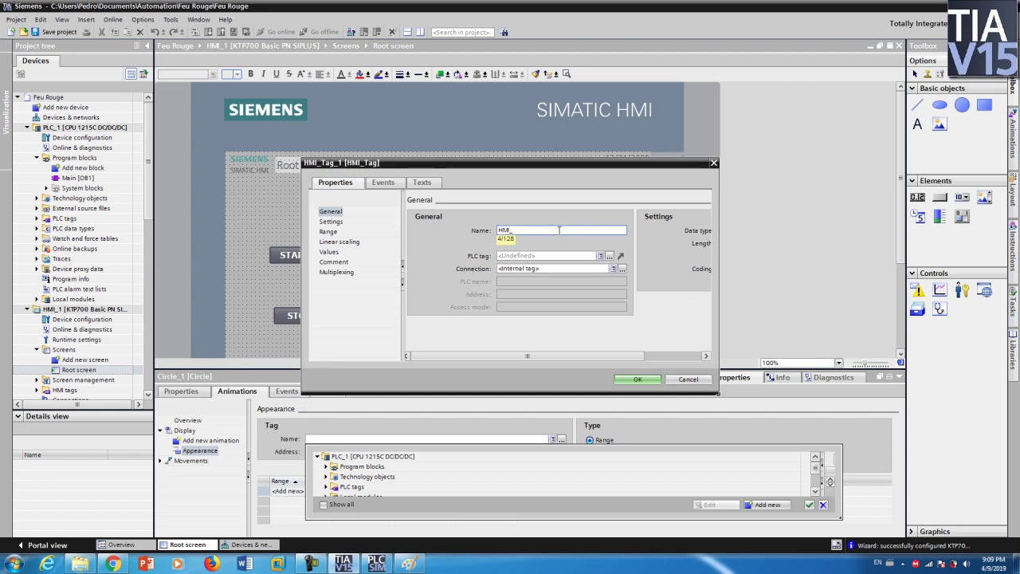
type("ROUGE")
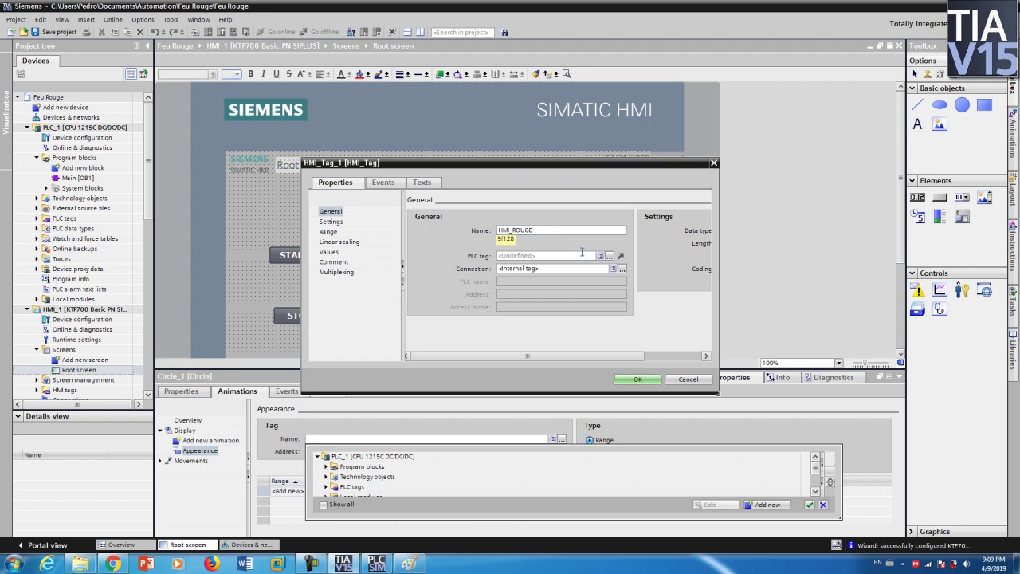
Link the HMI_ROUGE tag to the PLC tag Rouge from PLC_1's default tag table.
left_click(610, 256)
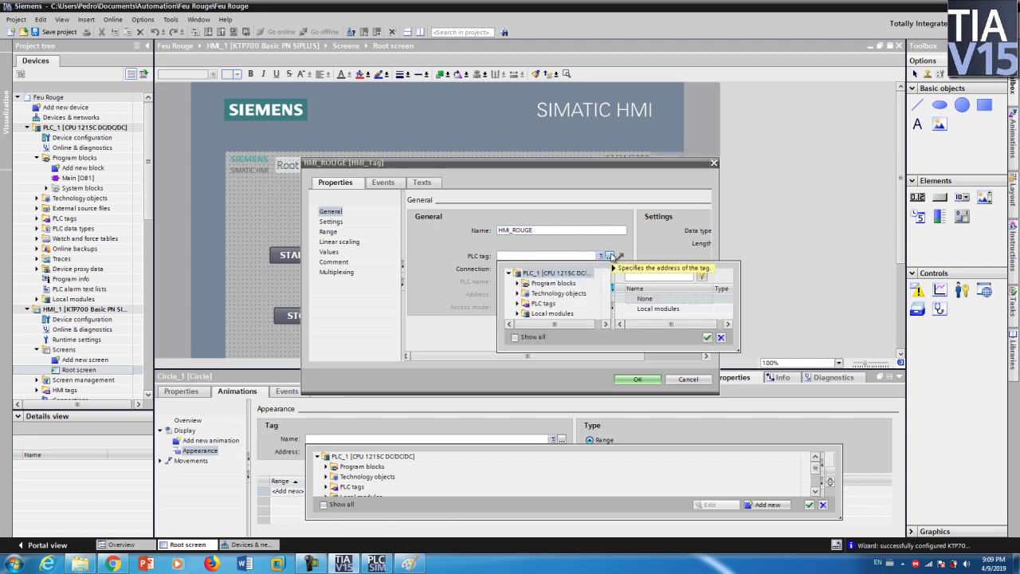
left_click(545, 304)
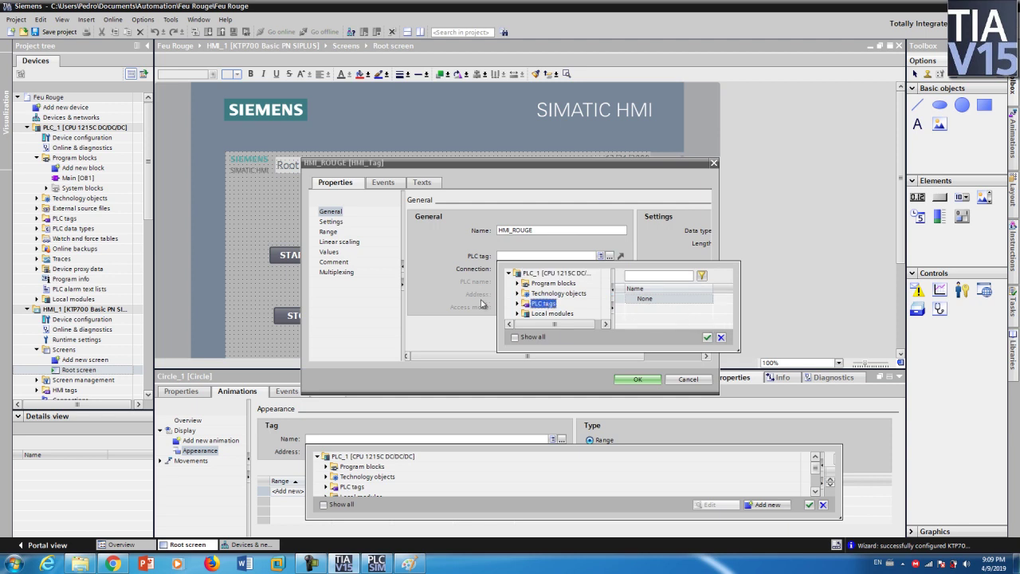
left_click(518, 303)
left_click(559, 315)
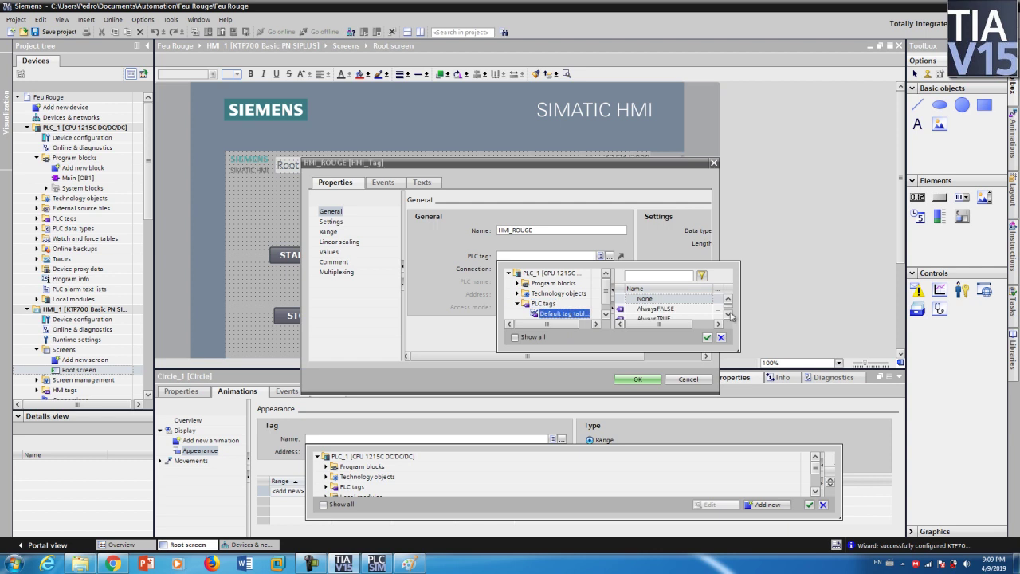
left_click(729, 314)
left_click(729, 314)
left_click(728, 314)
left_click(728, 314)
left_click(729, 314)
left_click(728, 314)
left_click(728, 314)
left_click(729, 314)
left_click(646, 310)
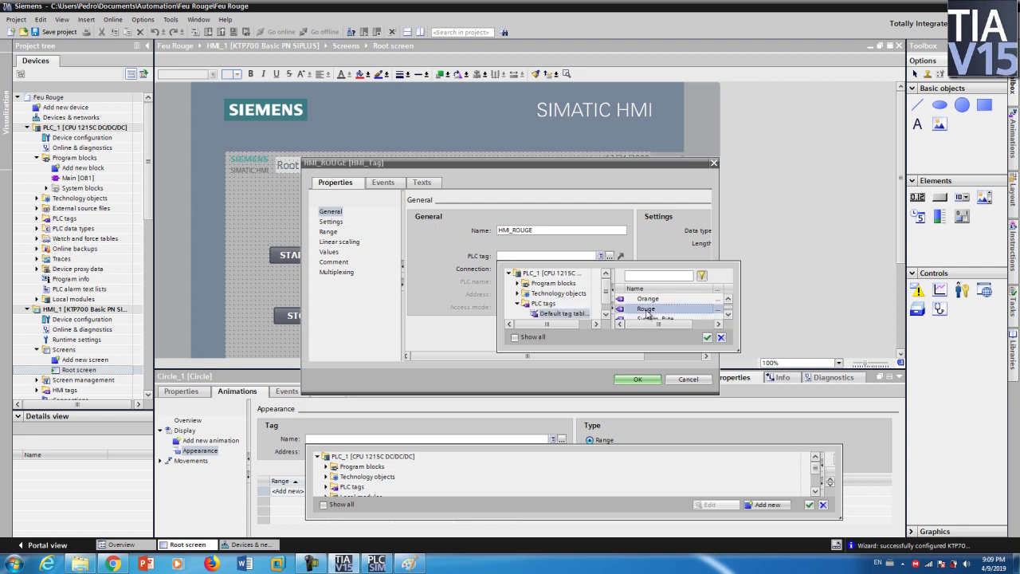
left_click(707, 338)
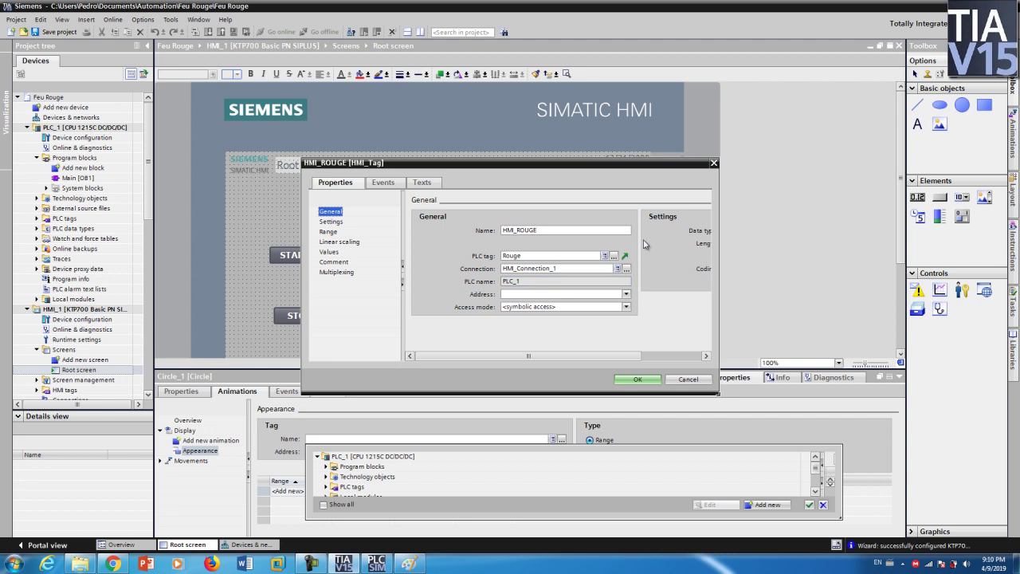
Check the HMI_ROUGE tag's data type settings and accept the tag for the top lamp's animation.
left_click(706, 356)
left_click(707, 356)
left_click(707, 357)
left_click(707, 356)
left_click(707, 356)
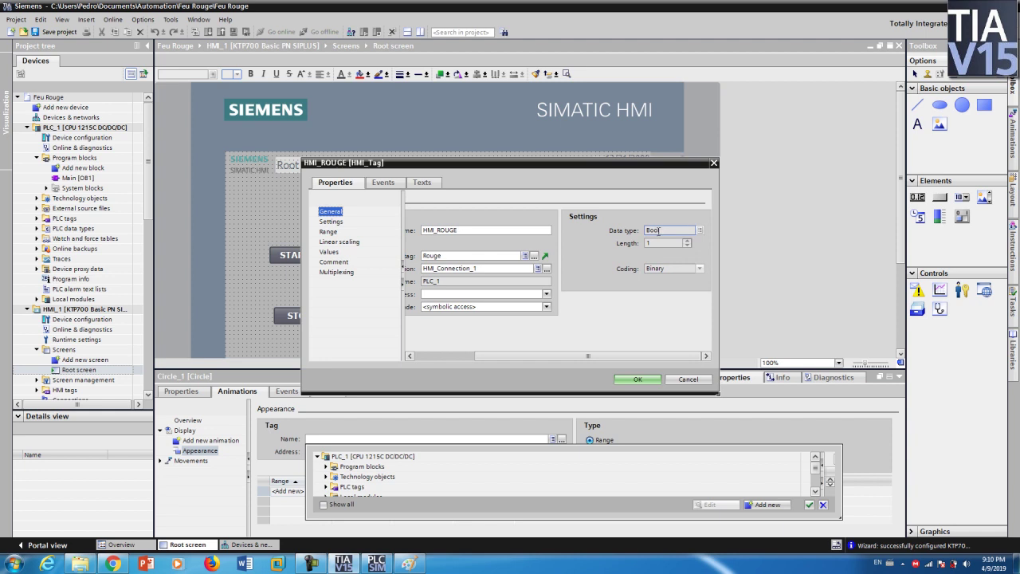
left_click_drag(529, 360, 462, 365)
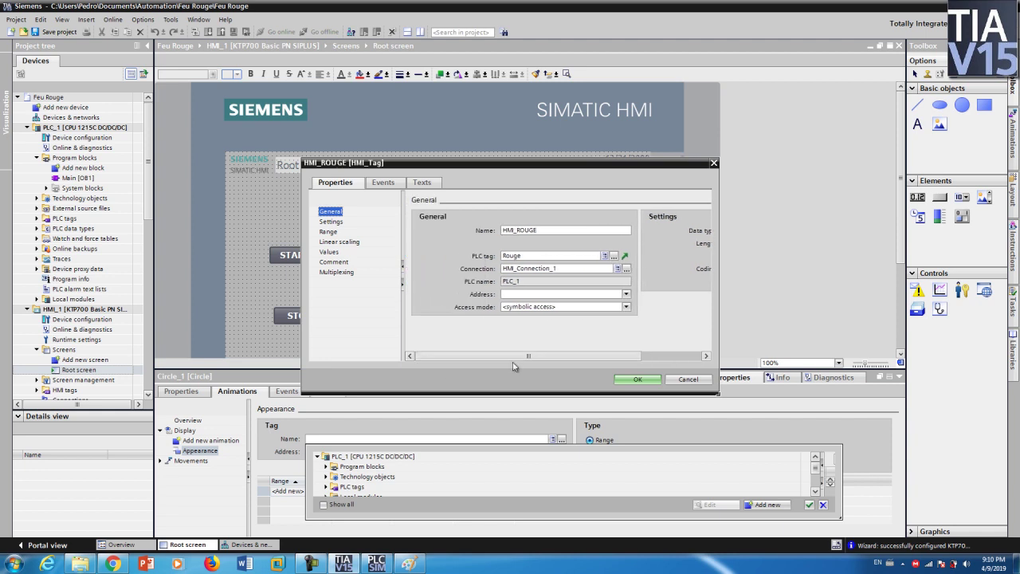
left_click(638, 380)
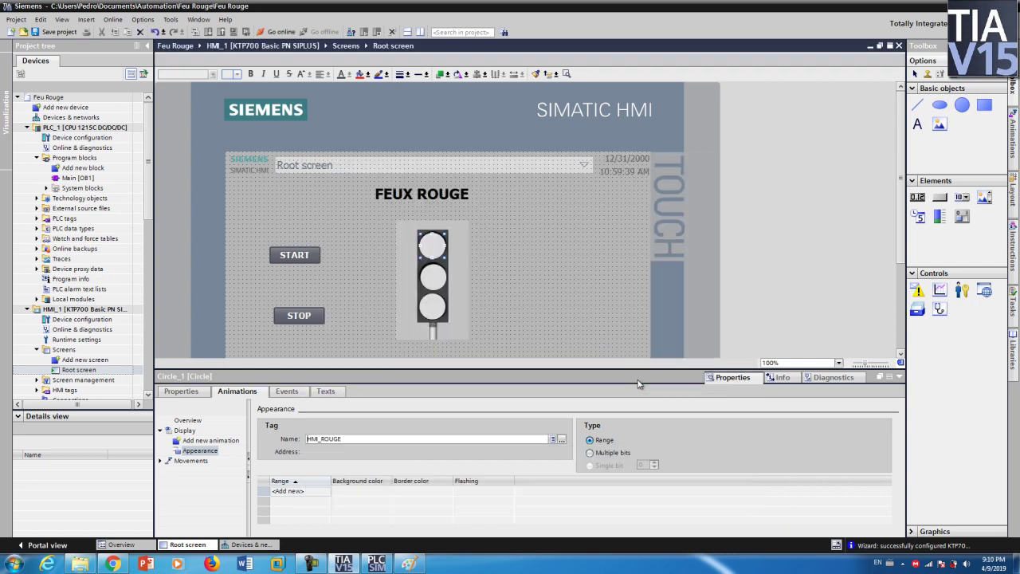
Add appearance ranges for the top lamp: 0 with black background (0, 0, 0) and 1 with red background (255, 0, 0).
left_click(299, 491)
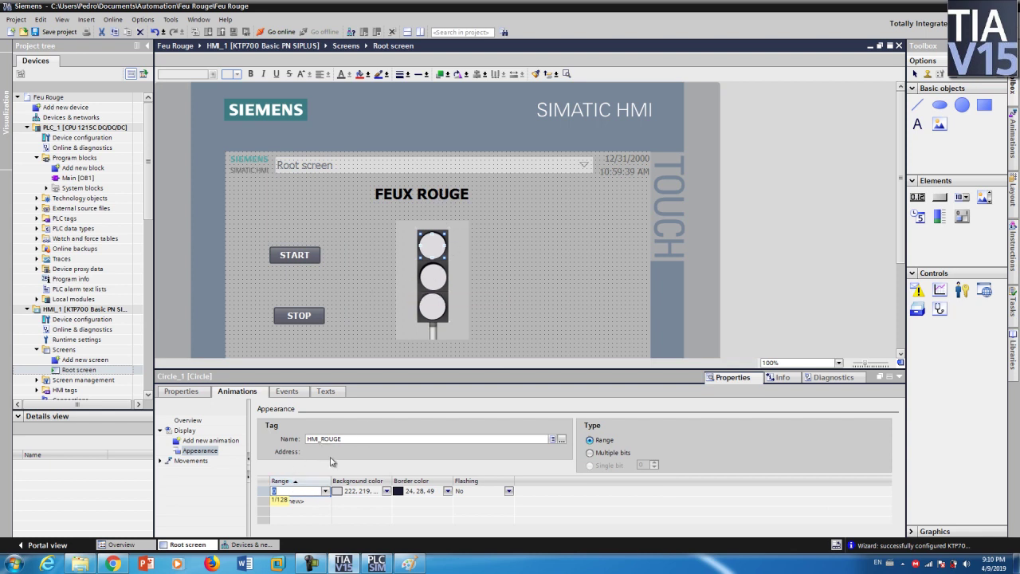
left_click(389, 497)
left_click(387, 492)
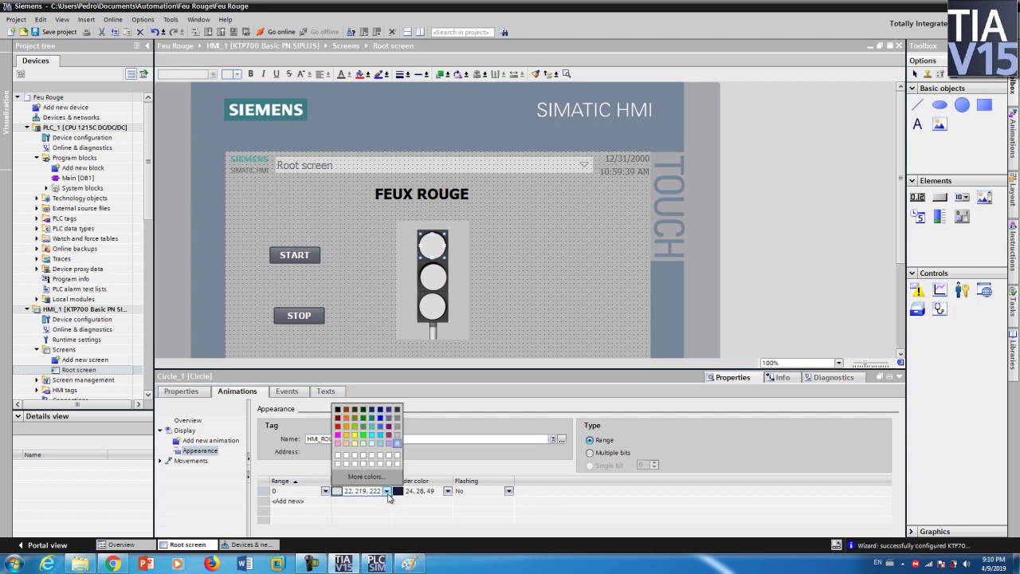
left_click(338, 410)
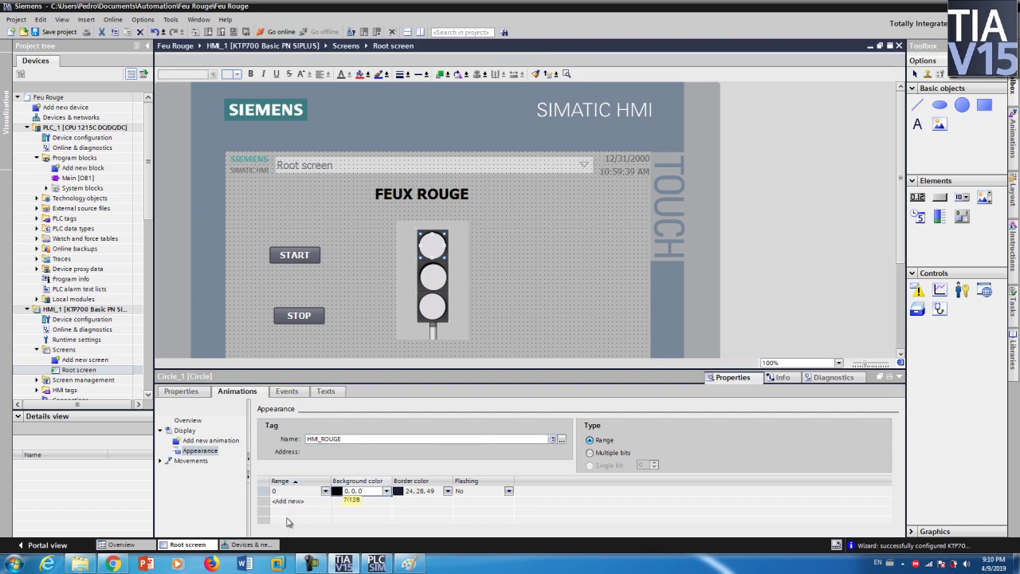
left_click(285, 501)
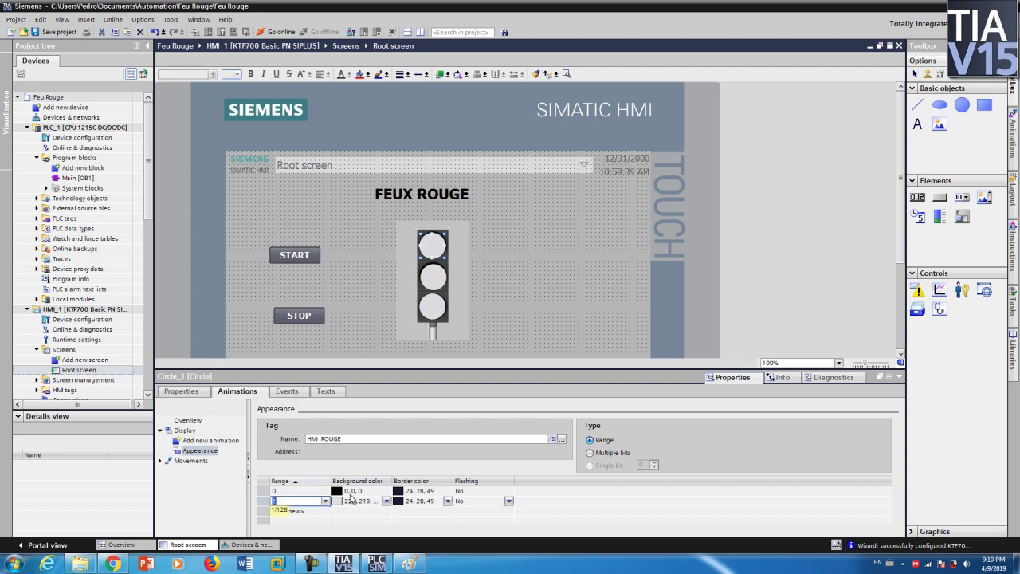
left_click(387, 500)
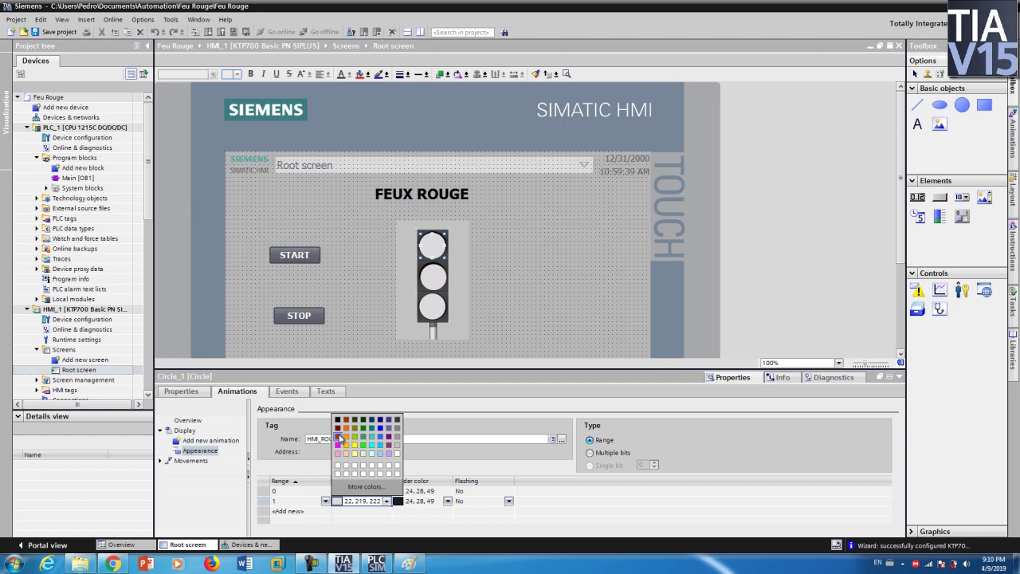
left_click(338, 436)
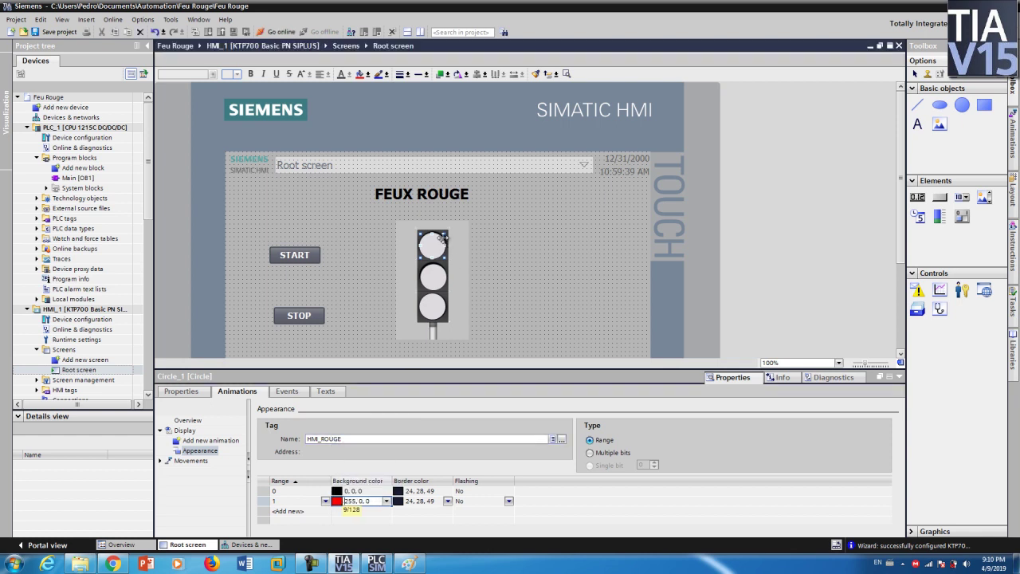
Add an appearance animation to the circle over the traffic light's middle lamp.
left_click(431, 277)
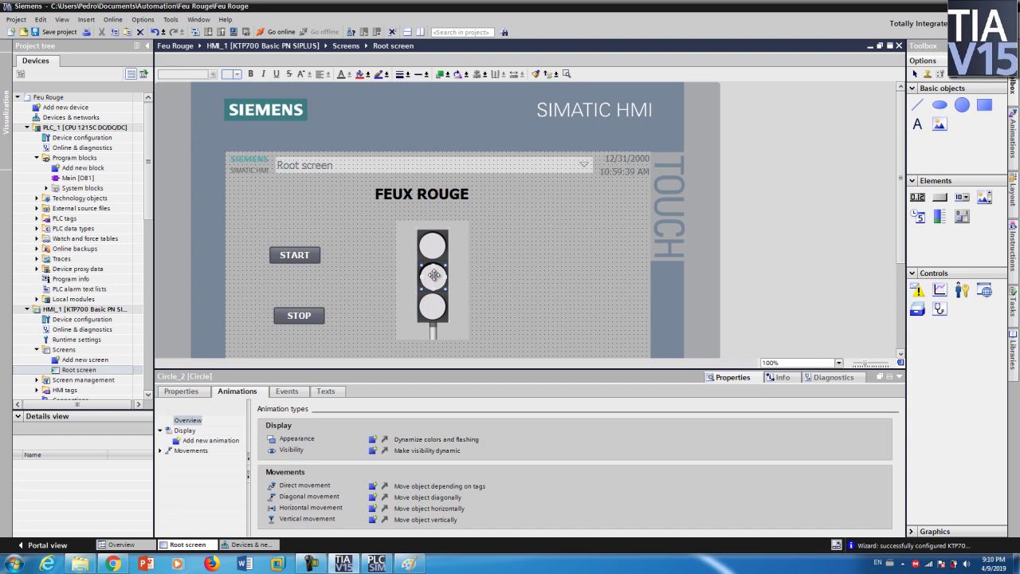
right_click(434, 275)
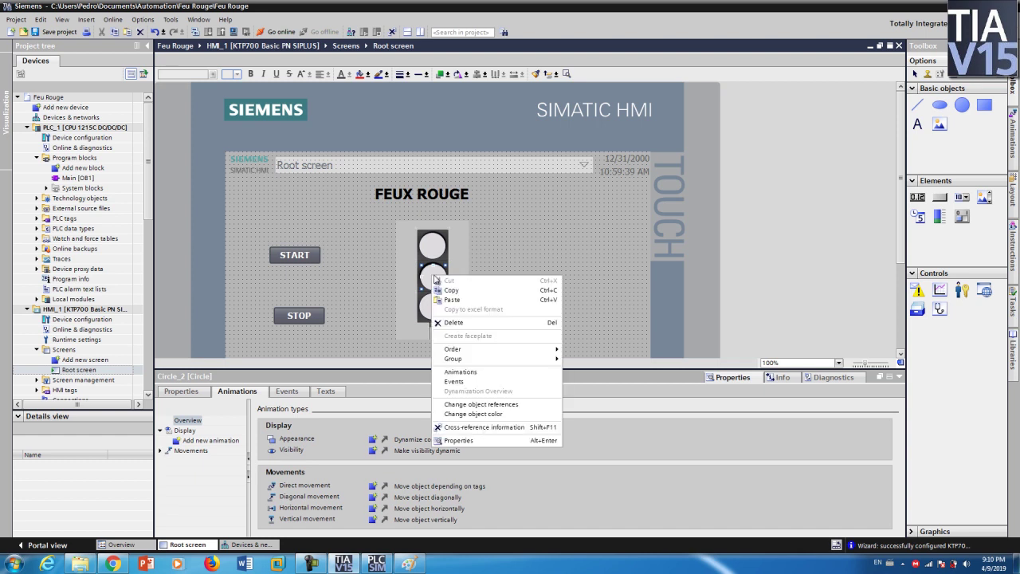
left_click(470, 372)
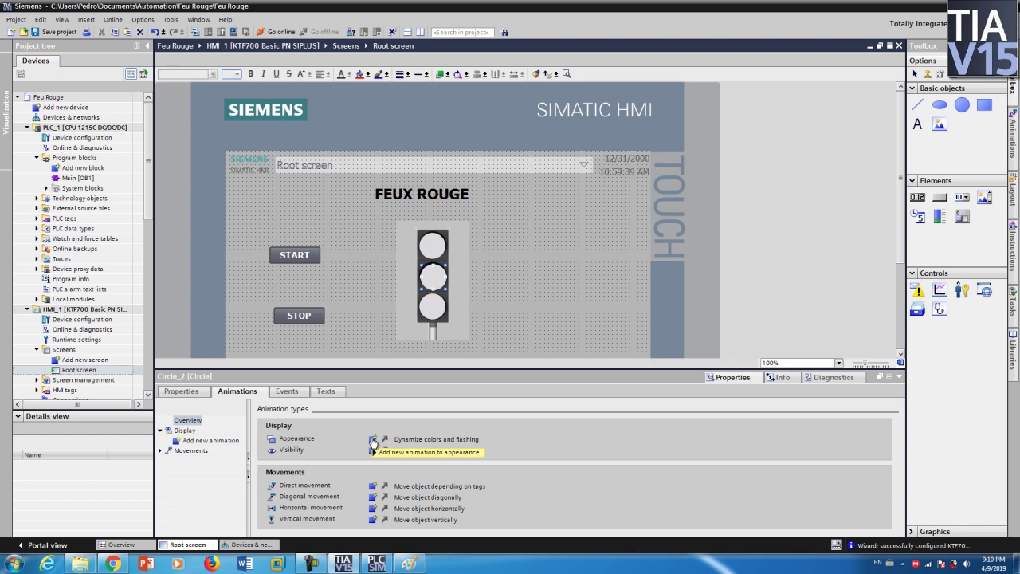
left_click(373, 439)
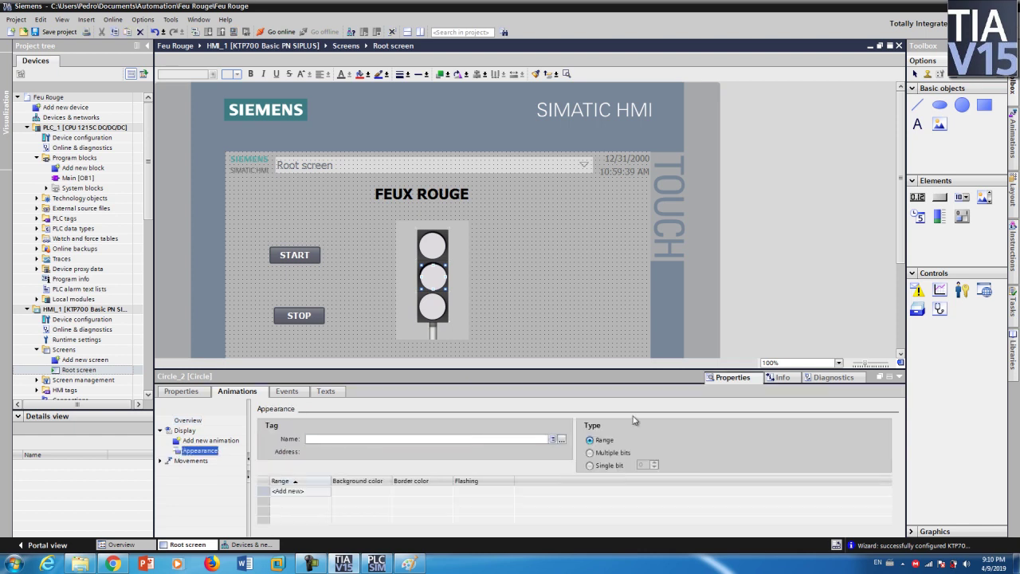
Create a new HMI tag named HMI_ORANGE for the middle lamp's appearance animation.
left_click(562, 439)
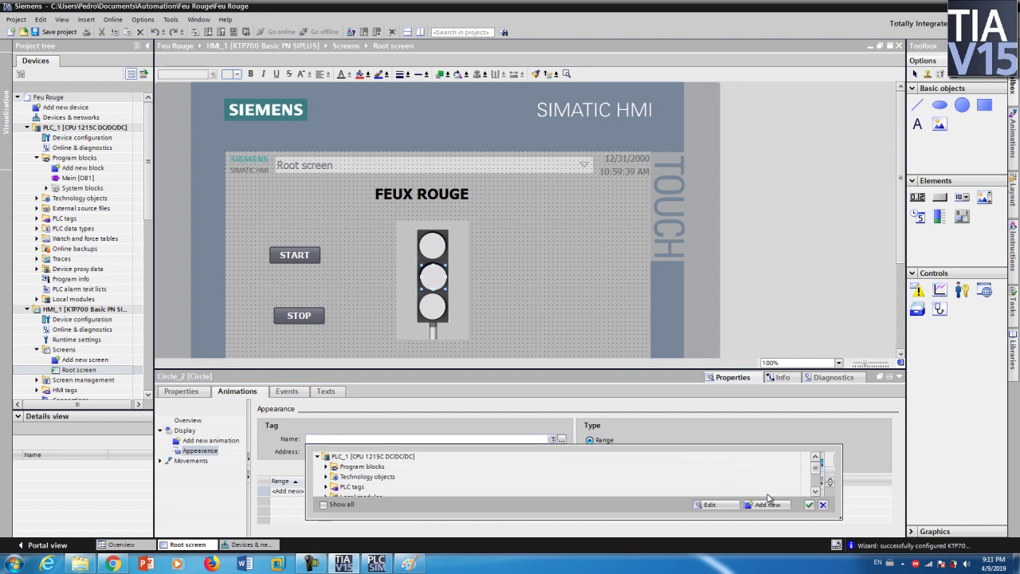
left_click(767, 504)
left_click(545, 231)
key("BackSpace")
key("BackSpace")
key("BackSpace")
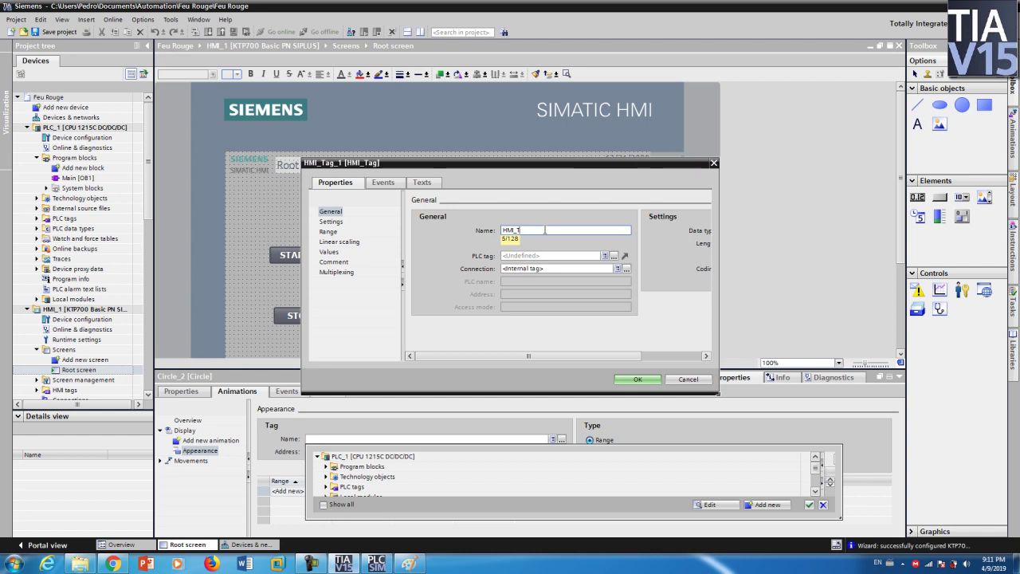
type("ORANGE")
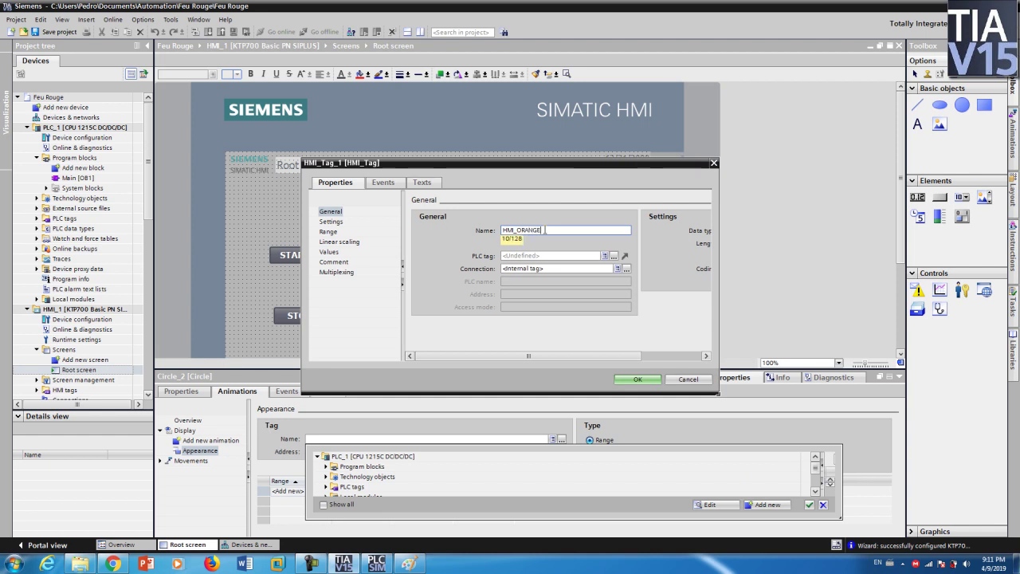
Link the HMI_ORANGE tag to the PLC tag Orange from the default tag table and accept it for the middle lamp's animation.
left_click(613, 256)
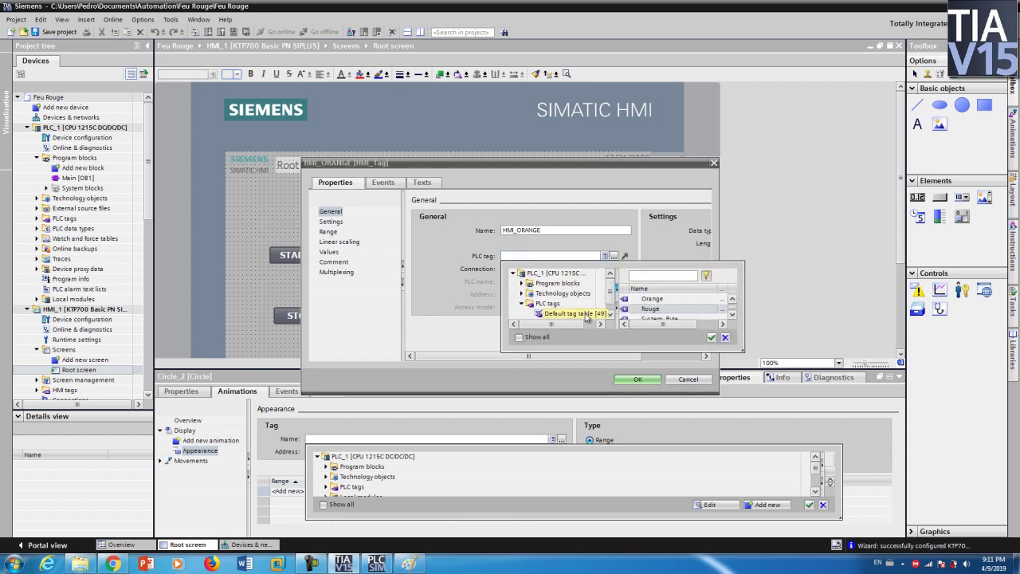
left_click(586, 314)
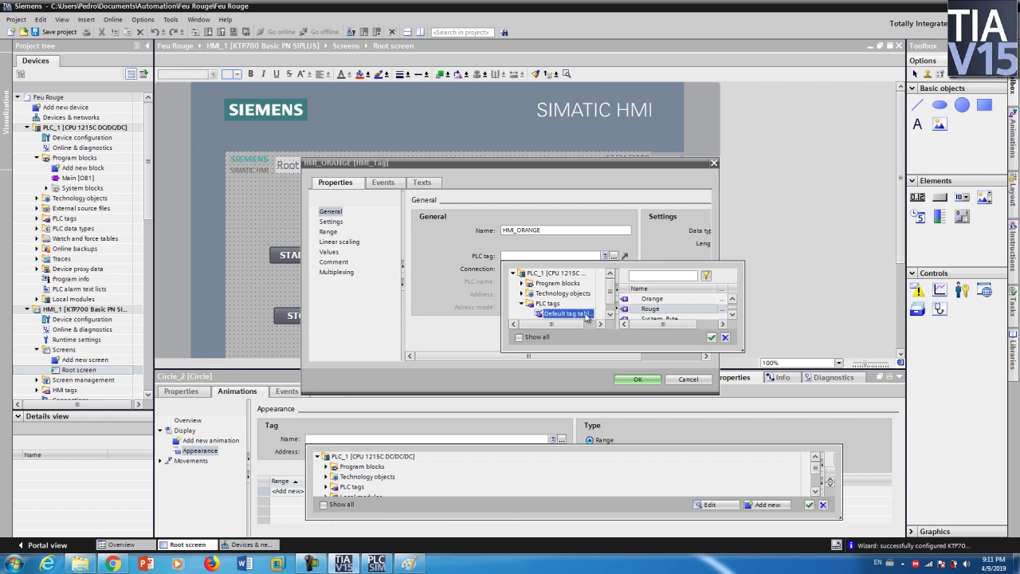
left_click(668, 300)
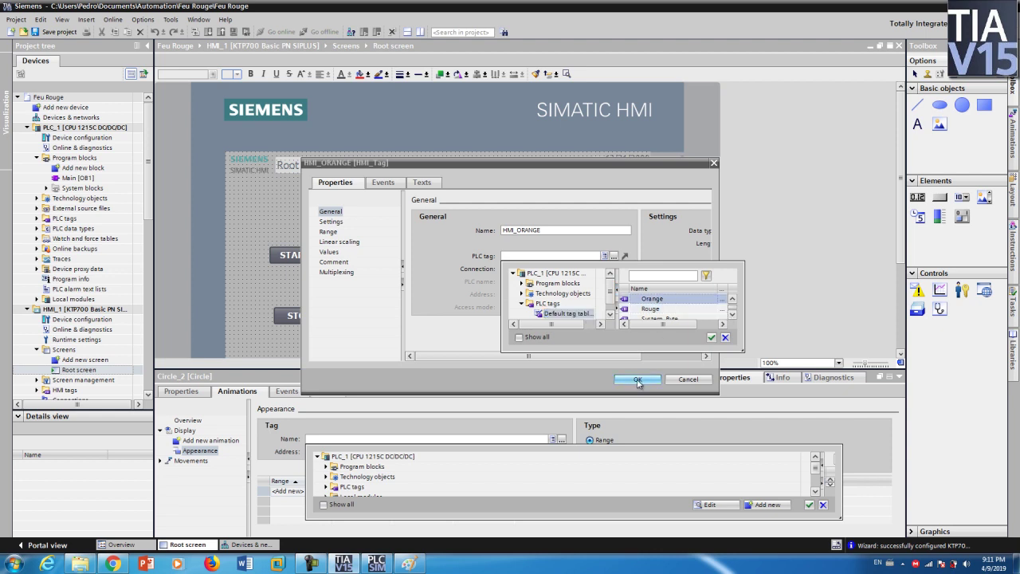
left_click(713, 338)
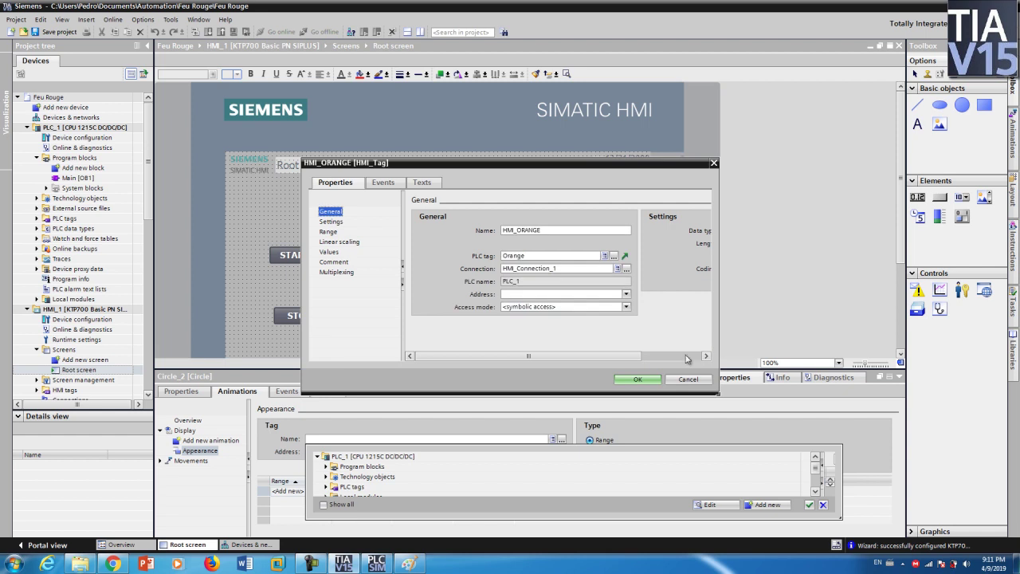
left_click(644, 379)
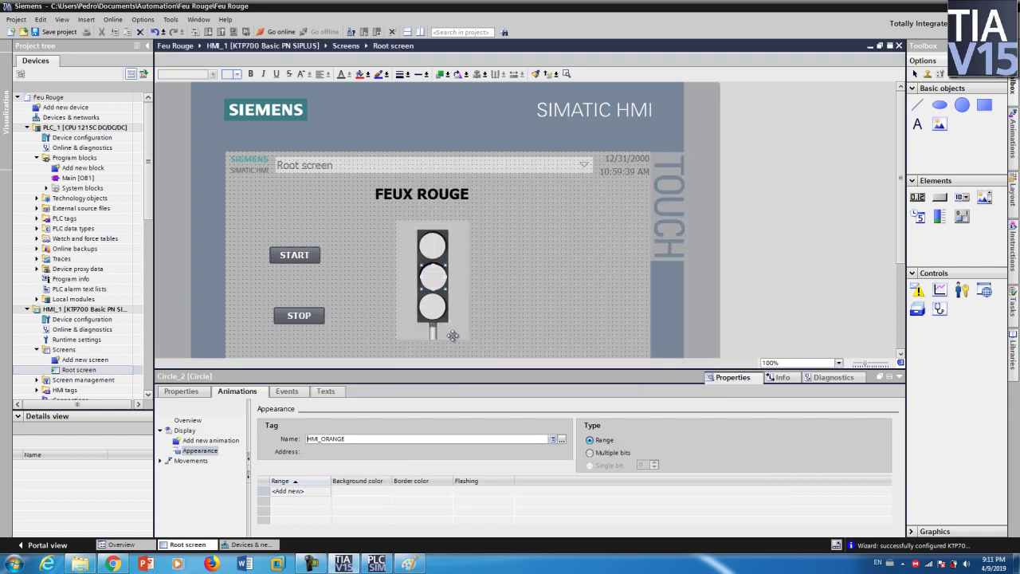
Add an appearance animation to the circle over the traffic light's bottom lamp.
left_click(429, 308)
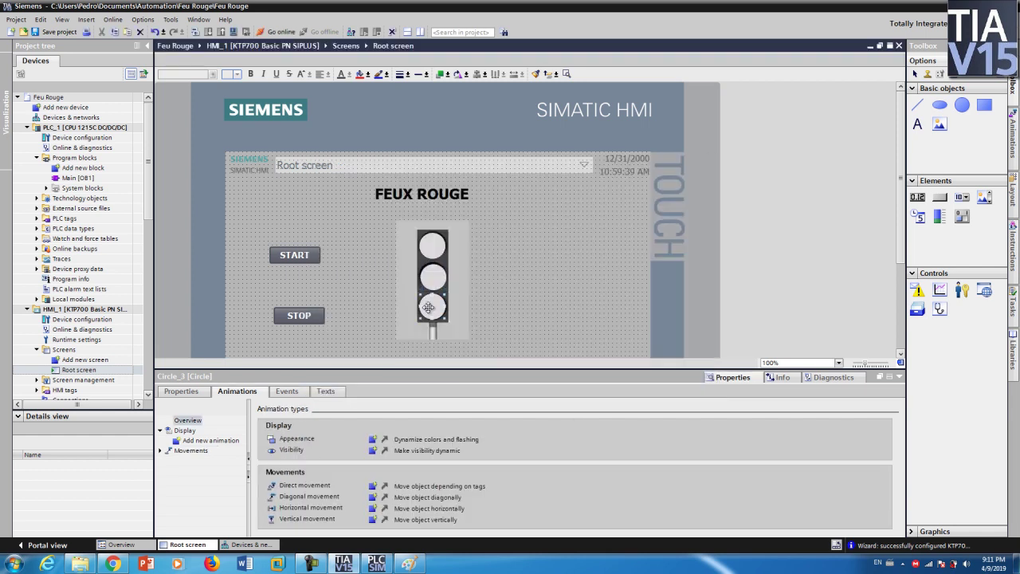
right_click(439, 311)
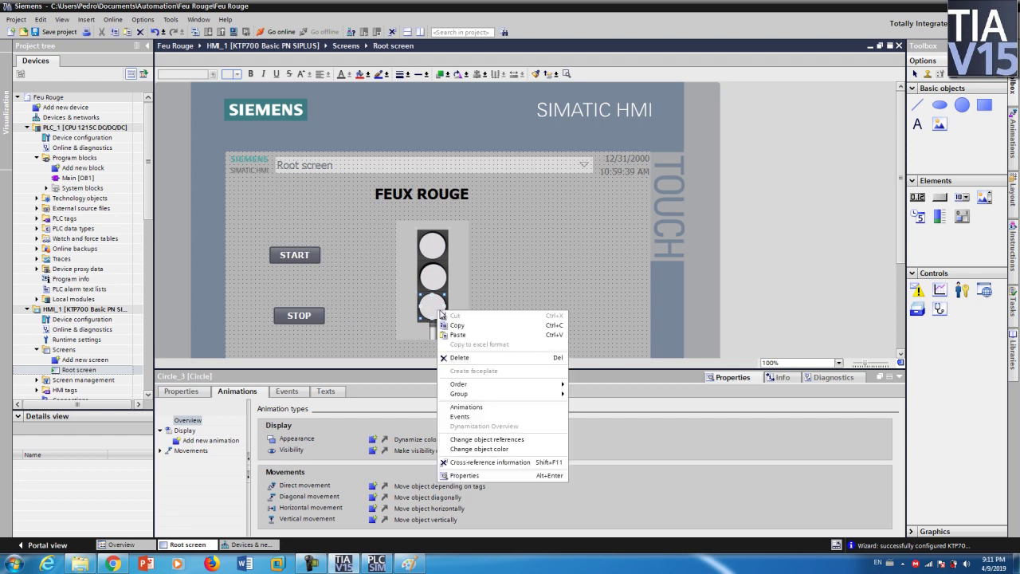
left_click(470, 410)
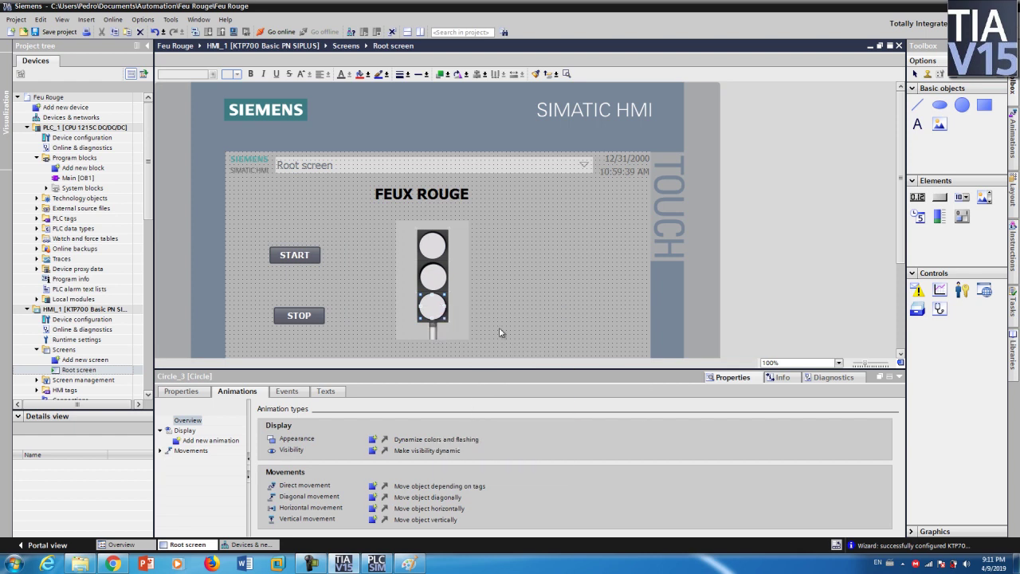
left_click(375, 439)
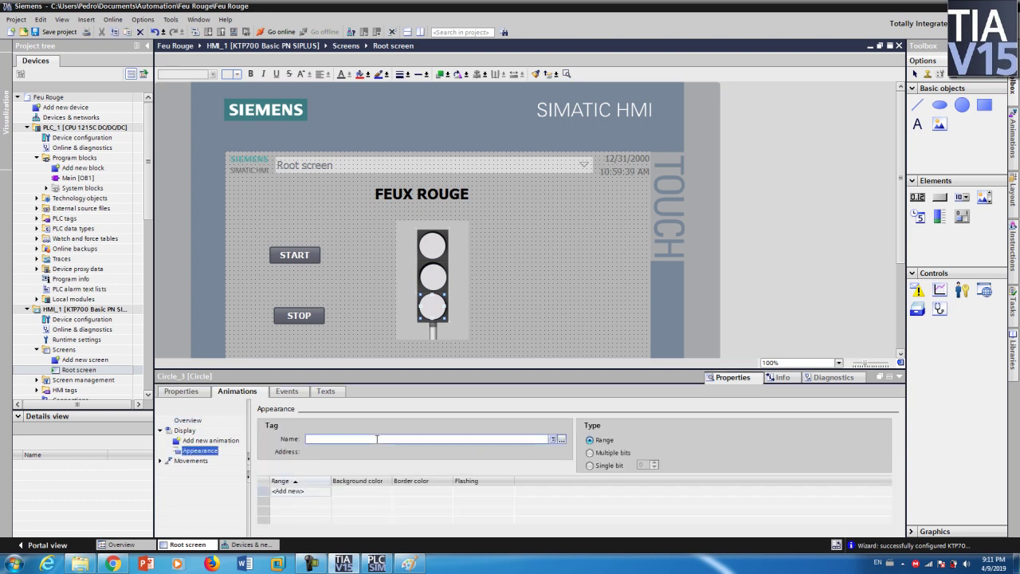
Create a new HMI tag named HMI_VERT for the bottom lamp's appearance animation.
left_click(561, 439)
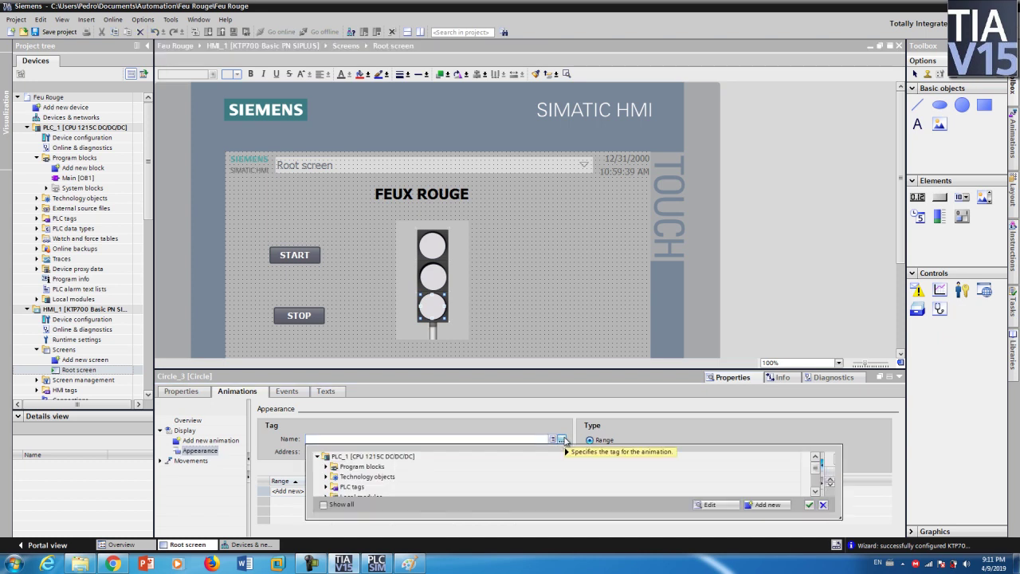
left_click(767, 505)
left_click(556, 228)
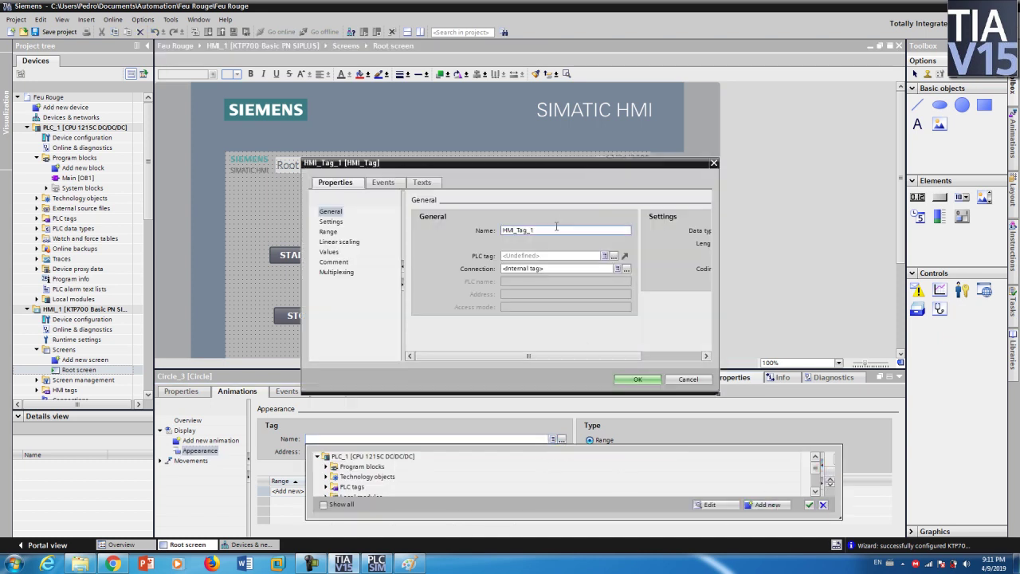
key("BackSpace")
key("BackSpace")
key("BackSpace")
Link the HMI_VERT tag to the PLC tag Vert from the default tag table and accept it for the bottom lamp's animation.
left_click(613, 255)
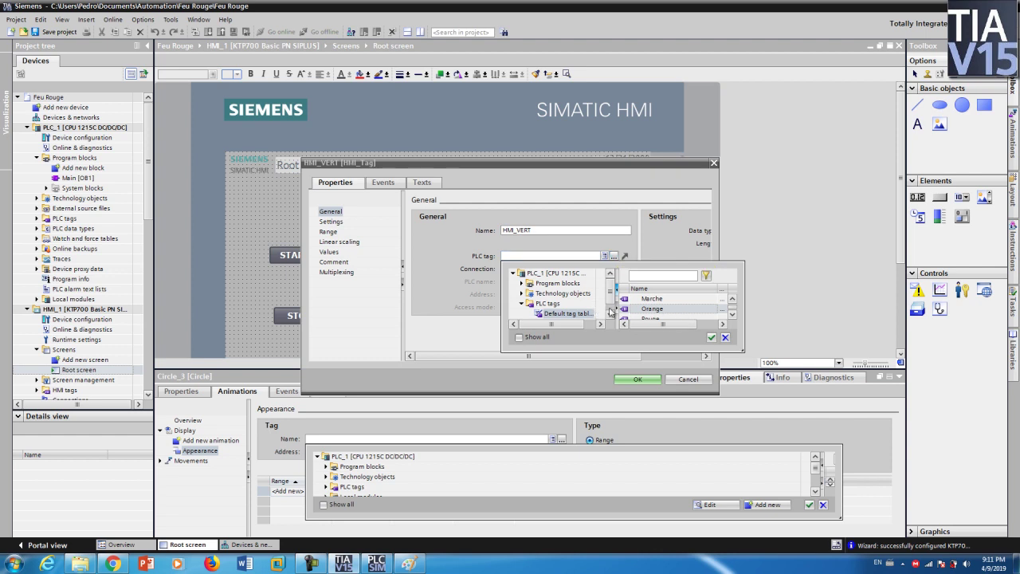
left_click(732, 318)
left_click(732, 318)
left_click(732, 318)
left_click(731, 318)
left_click(731, 318)
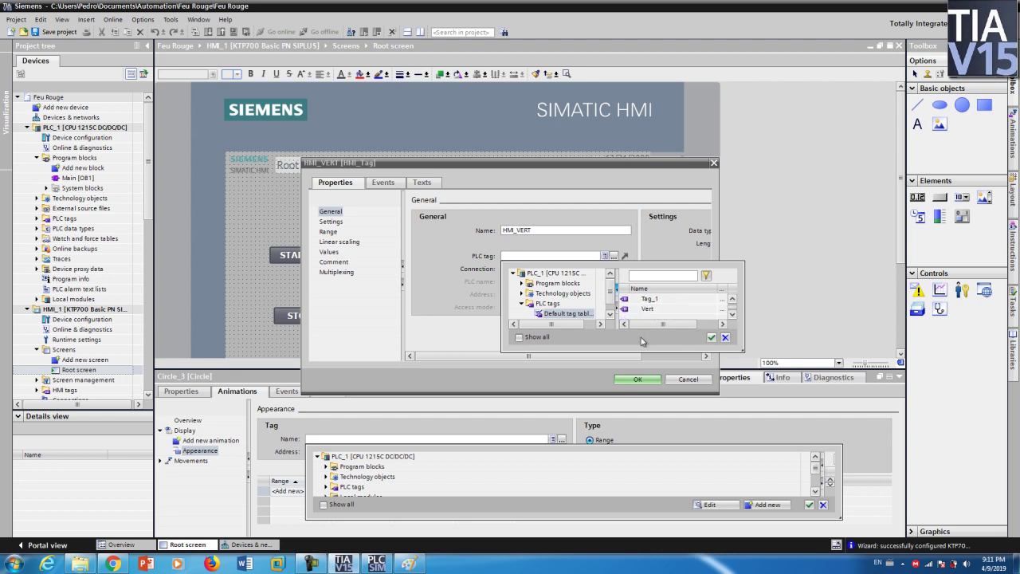
left_click(649, 309)
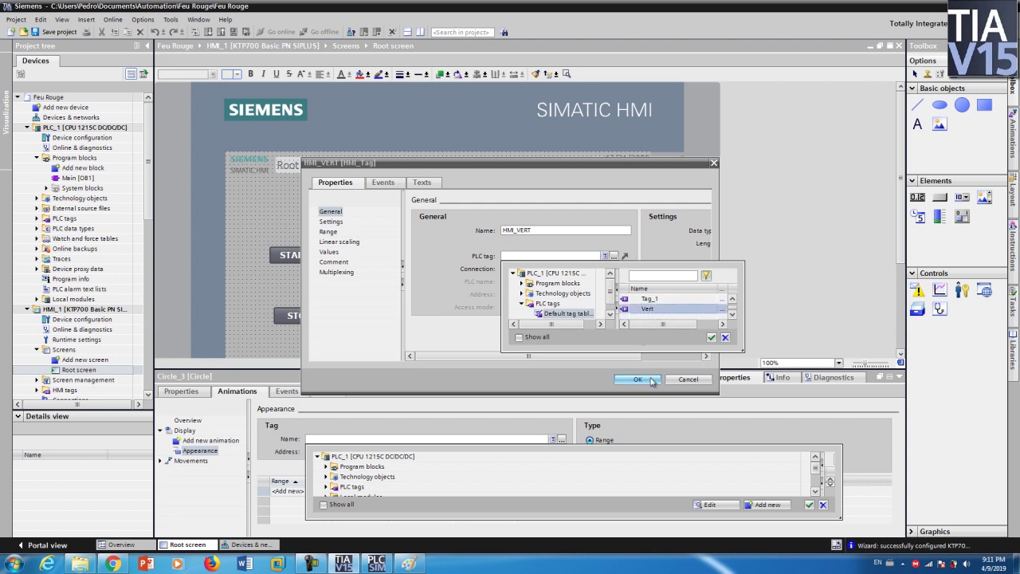
left_click(711, 337)
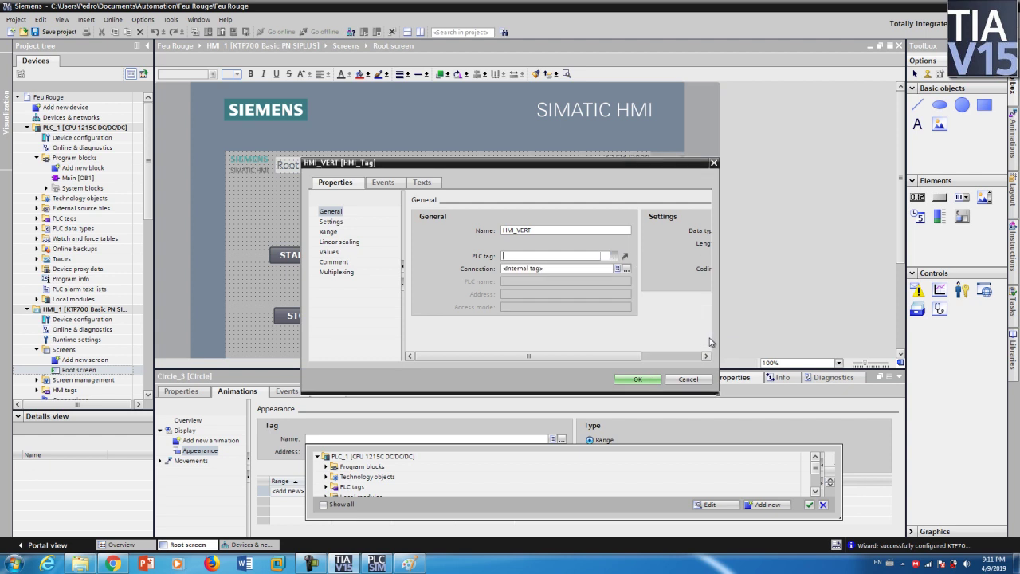
left_click(647, 380)
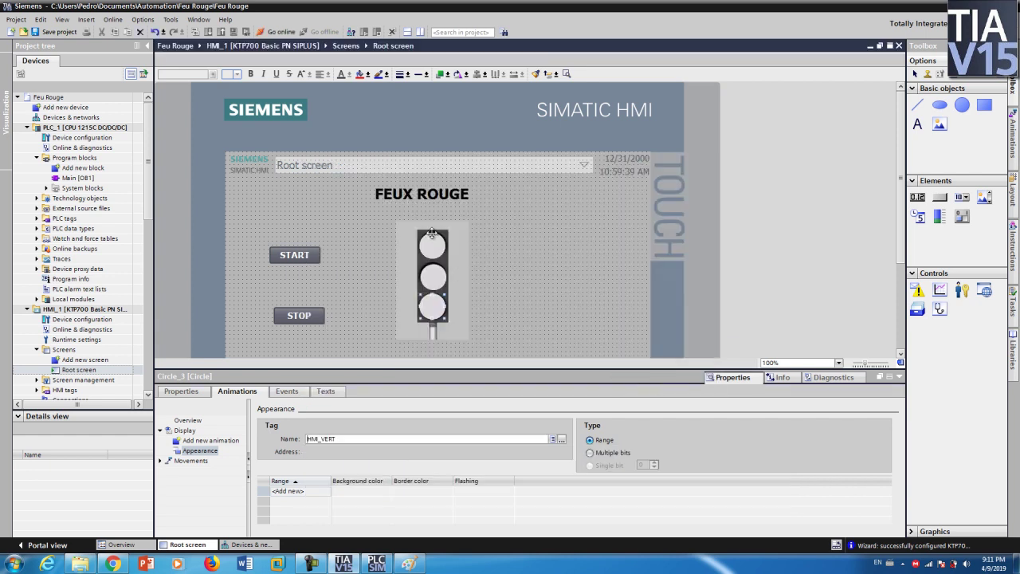
Align the STOP button beneath START and add the SetBit function to the START button's Press event.
left_click(281, 316)
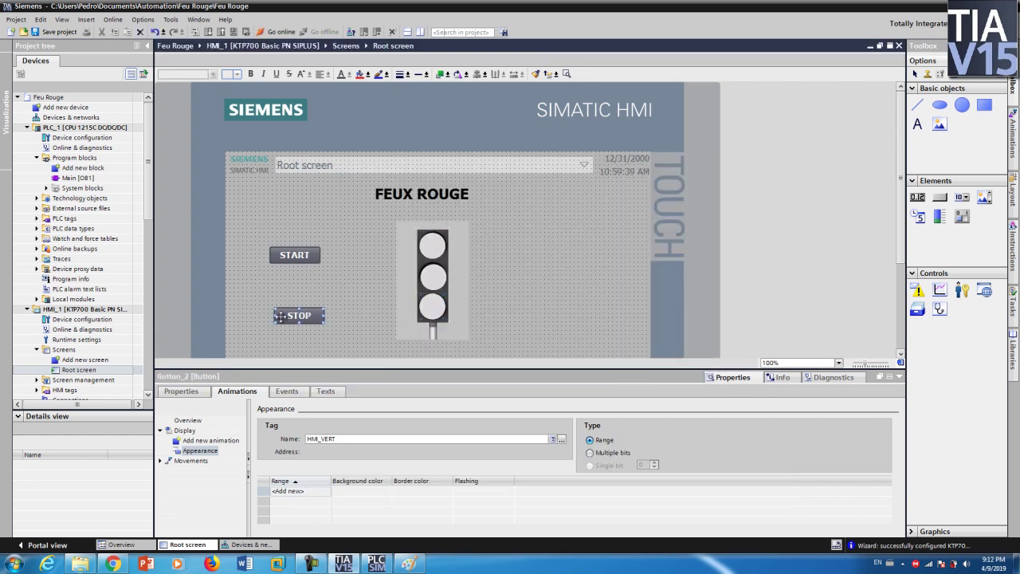
left_click(312, 249)
right_click(312, 250)
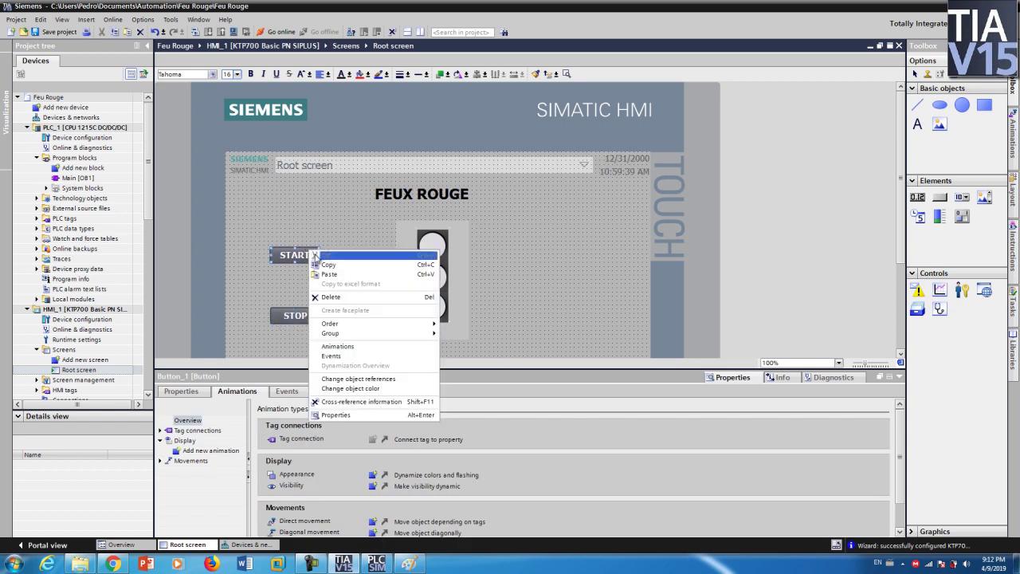
left_click(337, 363)
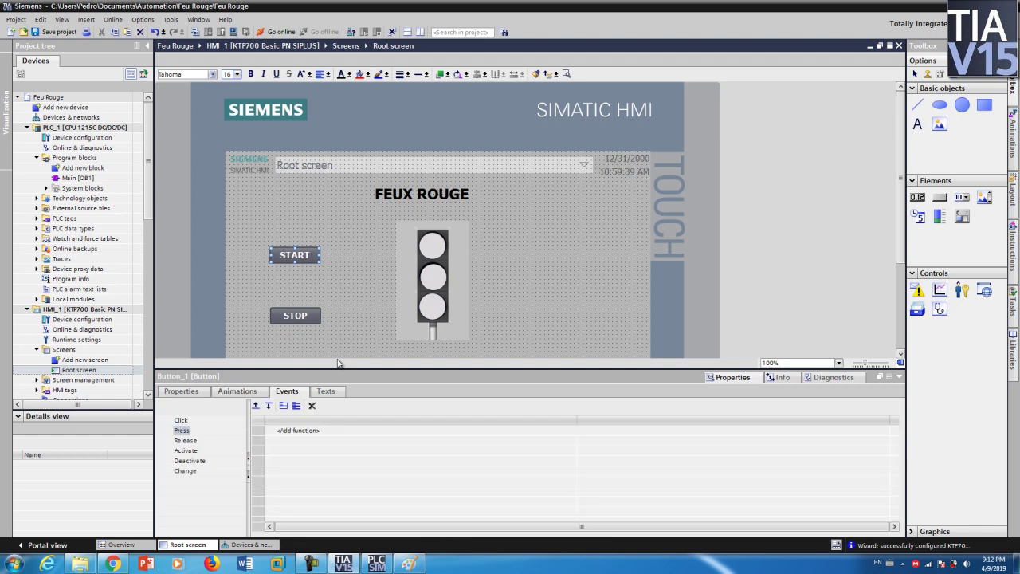
left_click(317, 431)
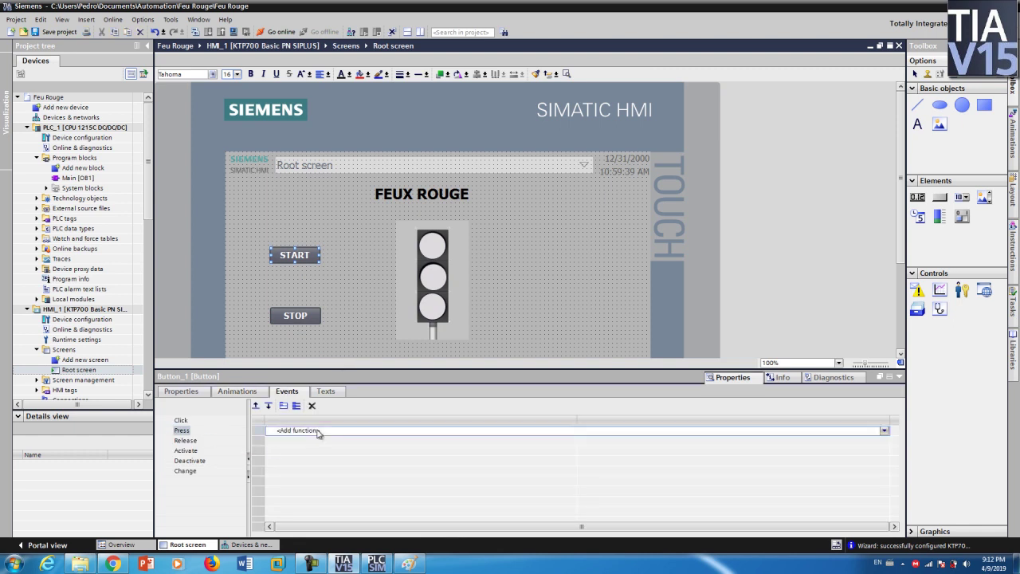
left_click(884, 431)
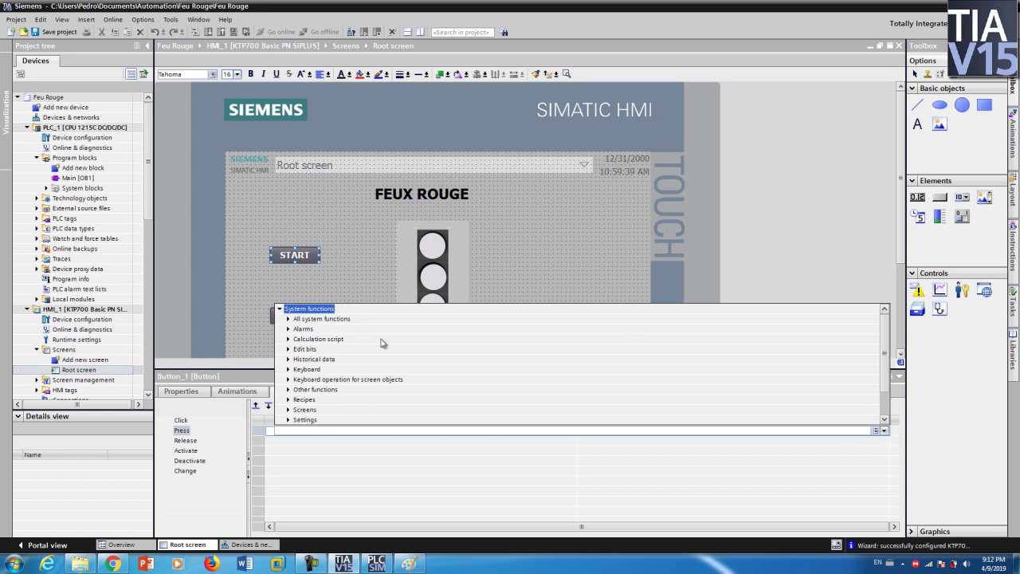
left_click(303, 351)
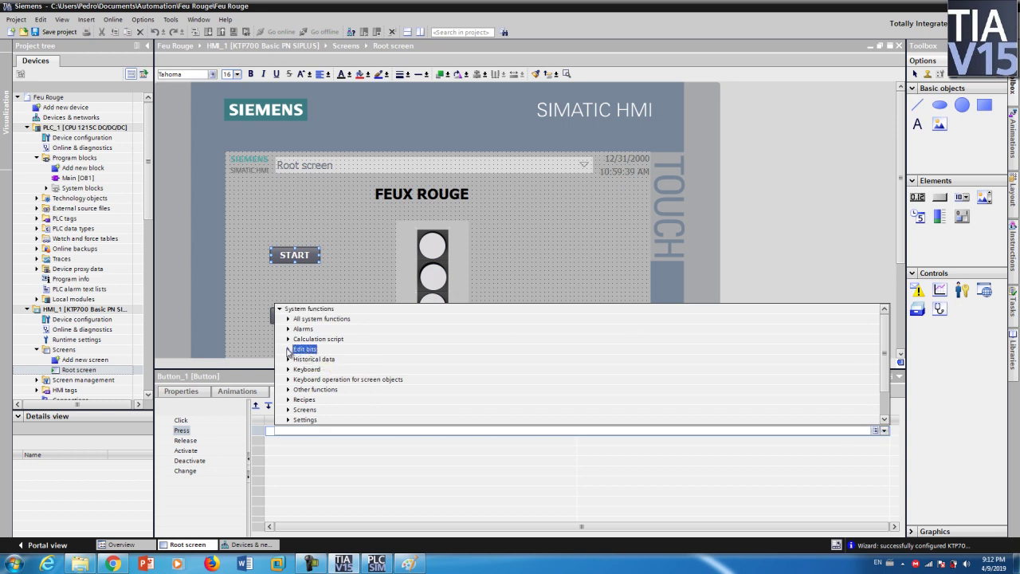
left_click(289, 350)
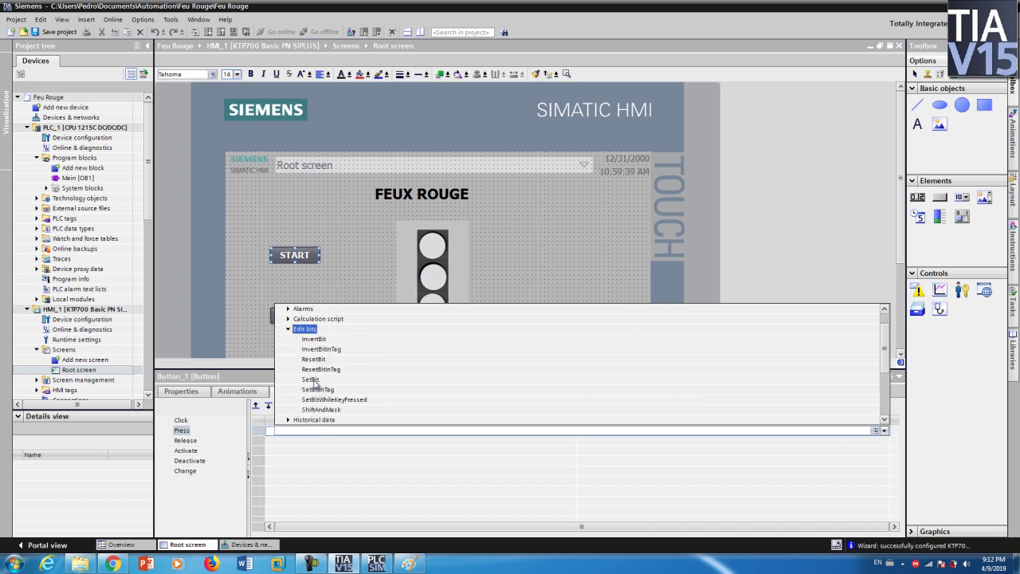
left_click(310, 379)
Create a new HMI tag named HMI_MARCHE for the SetBit function of the START button.
left_click(758, 445)
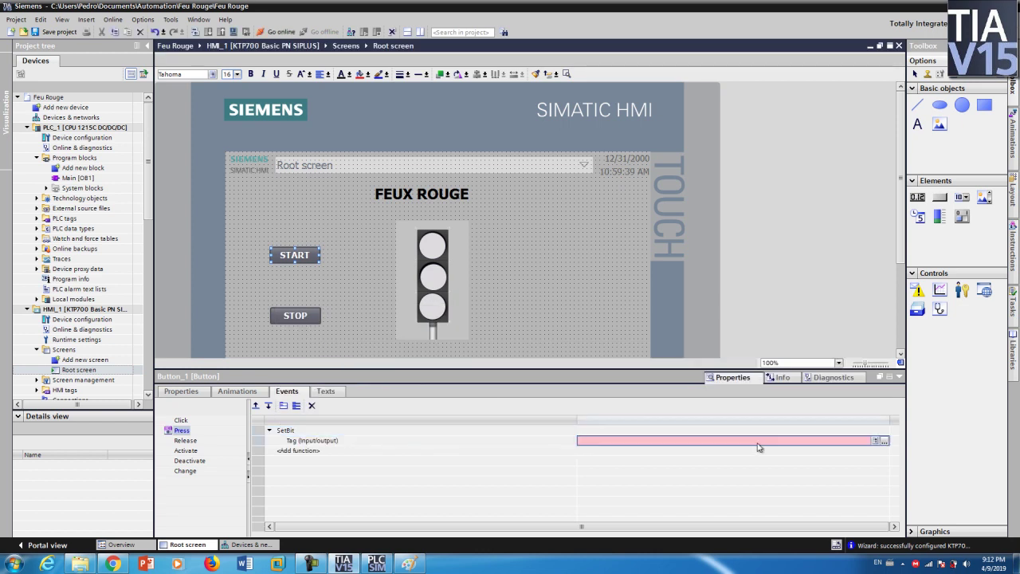
left_click(886, 442)
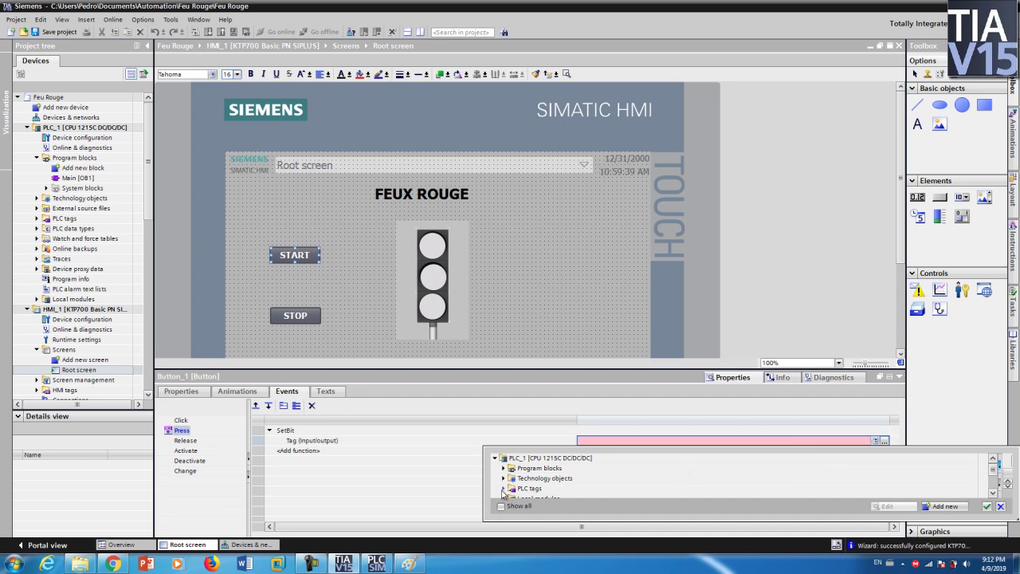
left_click(946, 507)
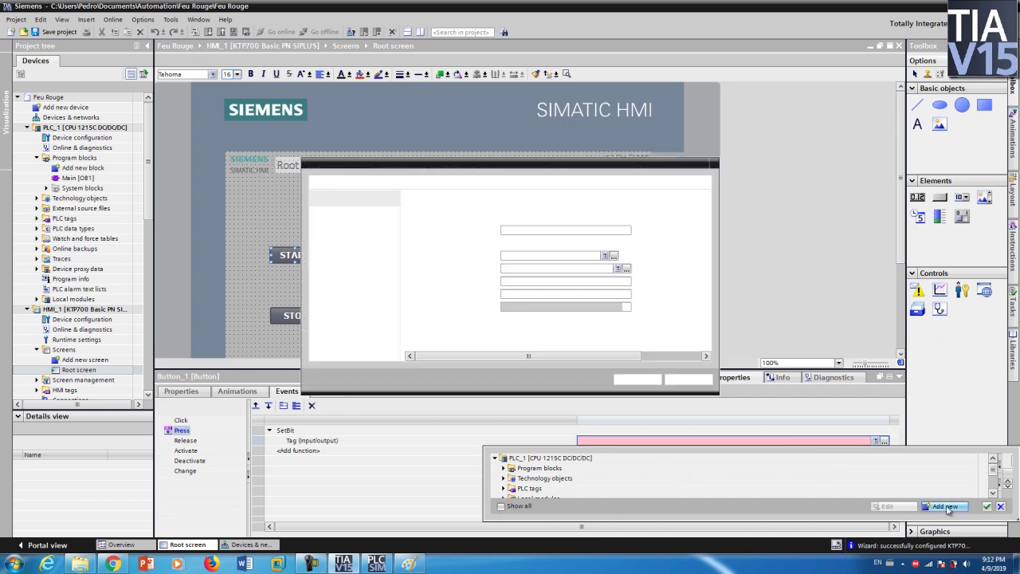
left_click(565, 230)
key("BackSpace")
key("BackSpace")
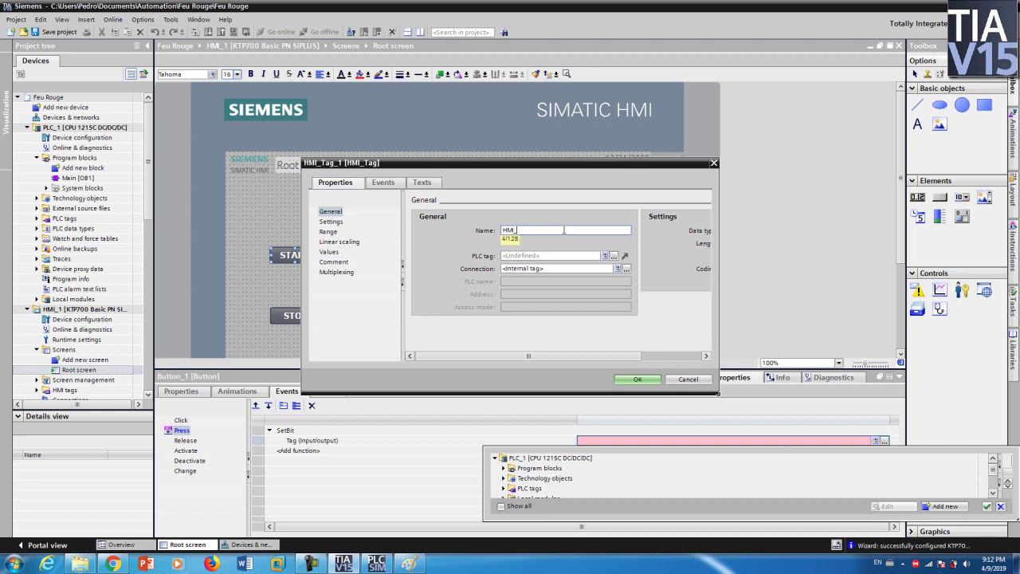
type("MARCHE")
key("Return")
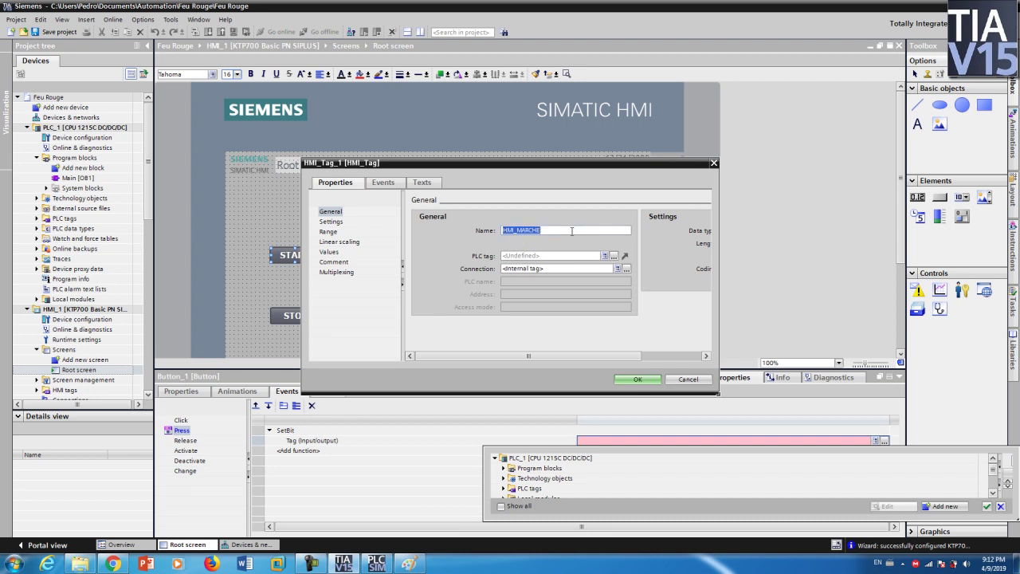
Link the HMI_MARCHE tag to the PLC tag Marche from the default tag table and accept it for the SetBit function.
left_click(613, 256)
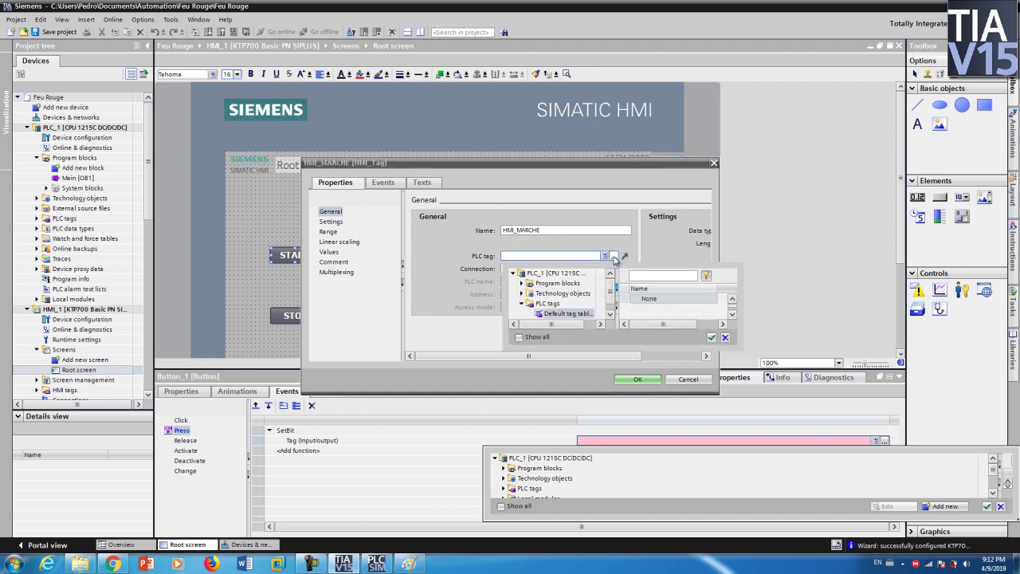
left_click(733, 300)
left_click(732, 299)
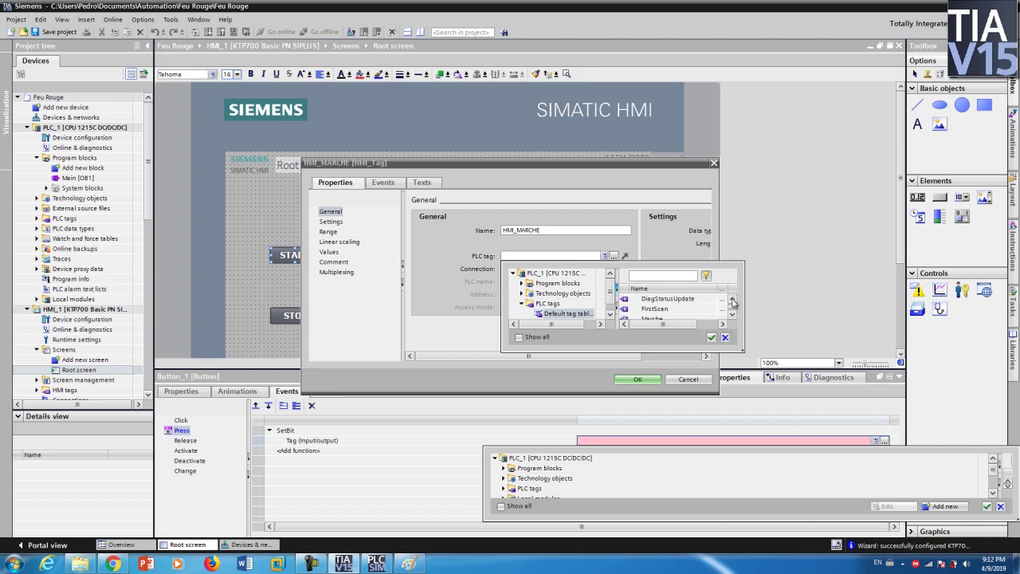
left_click(733, 317)
left_click(674, 308)
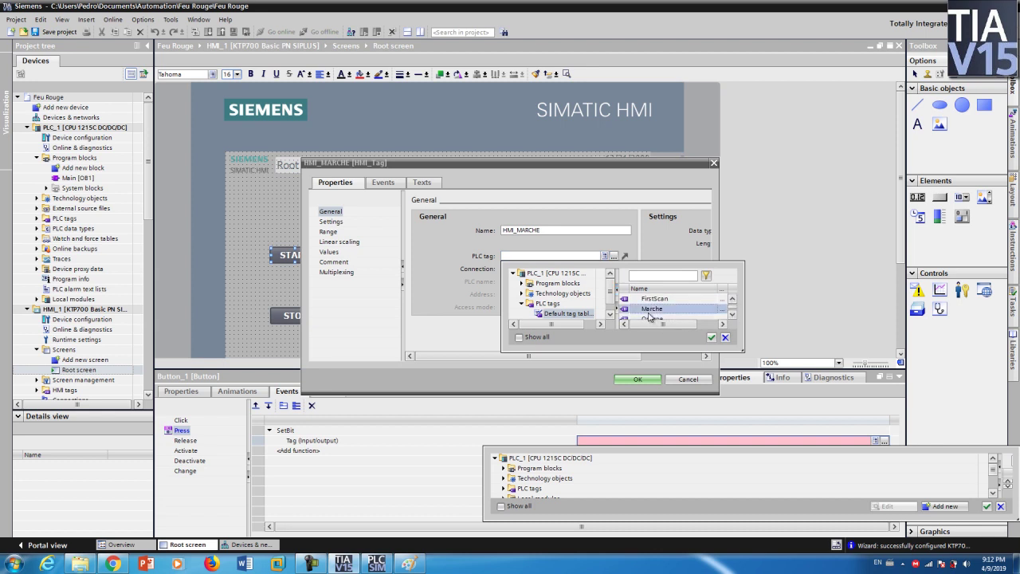
left_click(712, 338)
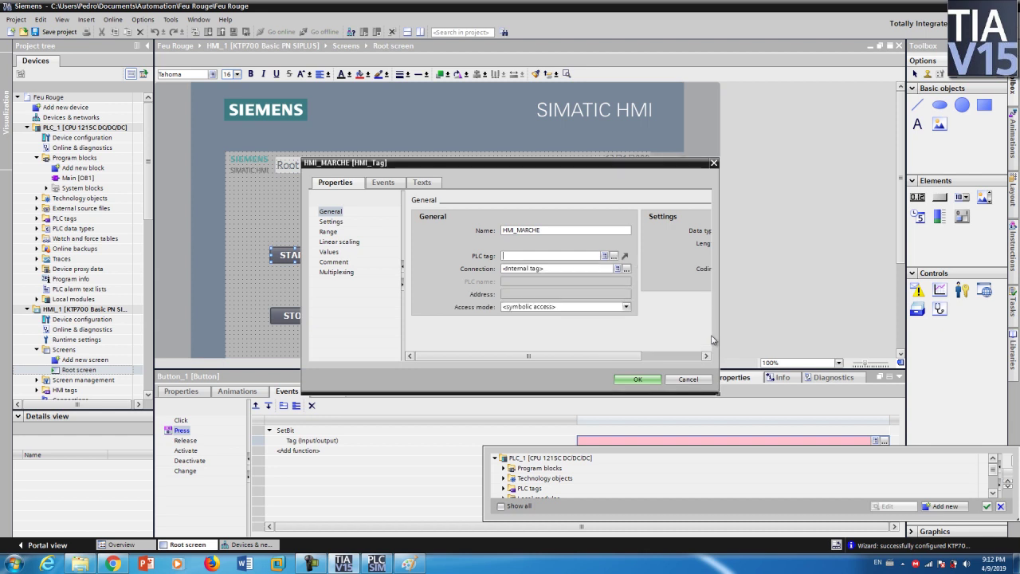
left_click(648, 380)
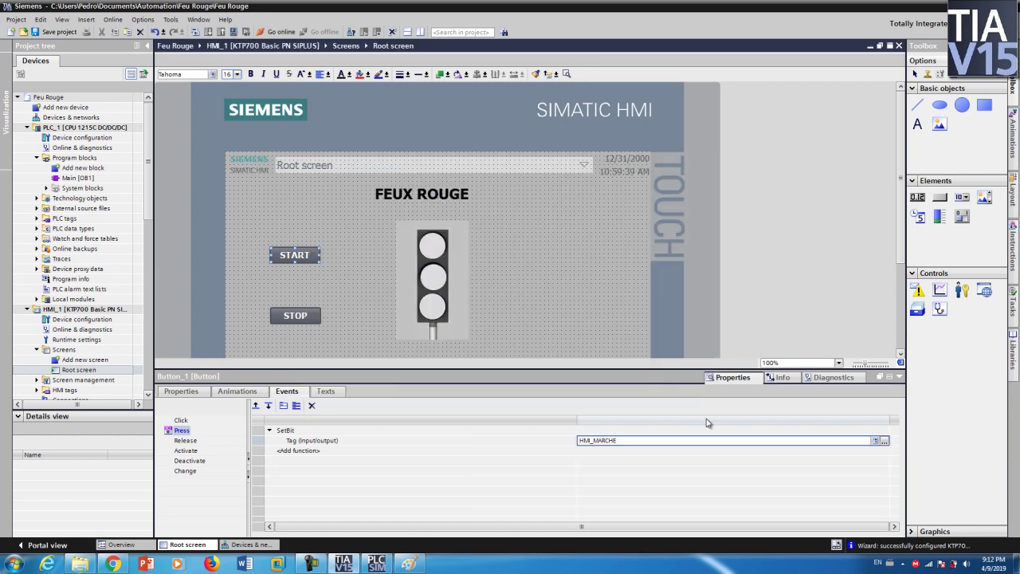
Add the ResetBit function to the Press event of the STOP button.
left_click(333, 283)
left_click(310, 315)
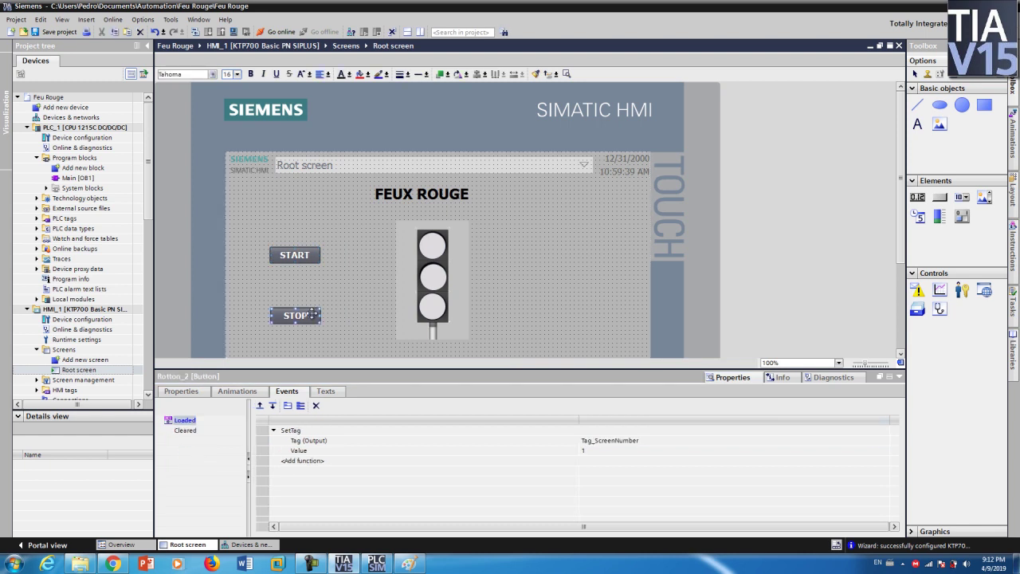
right_click(312, 315)
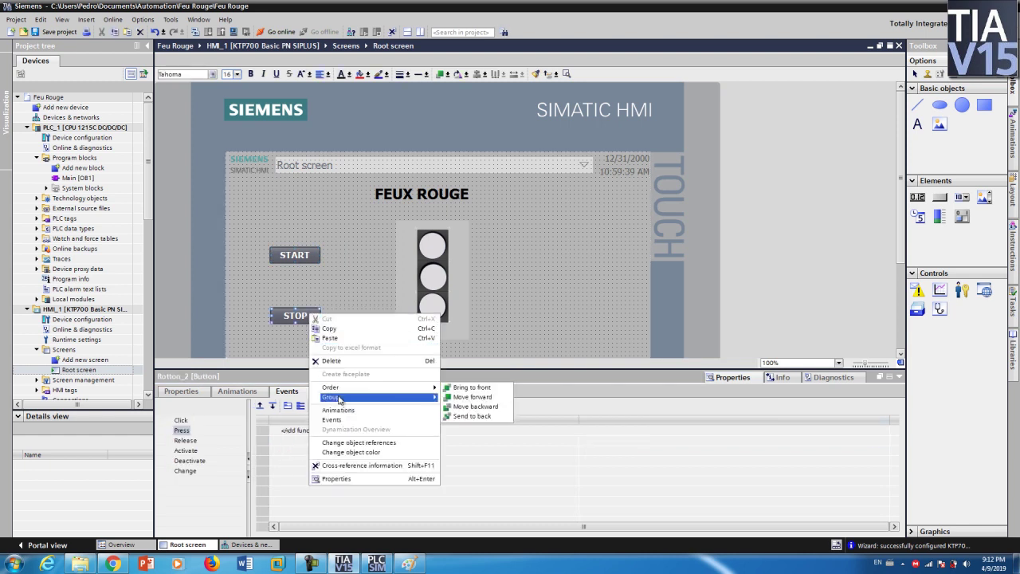
left_click(338, 420)
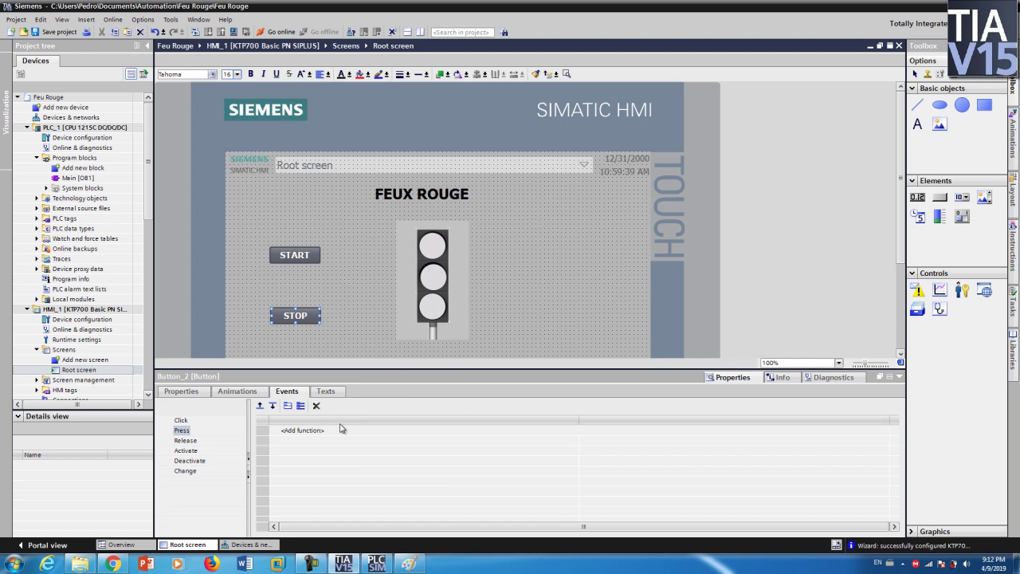
left_click(312, 430)
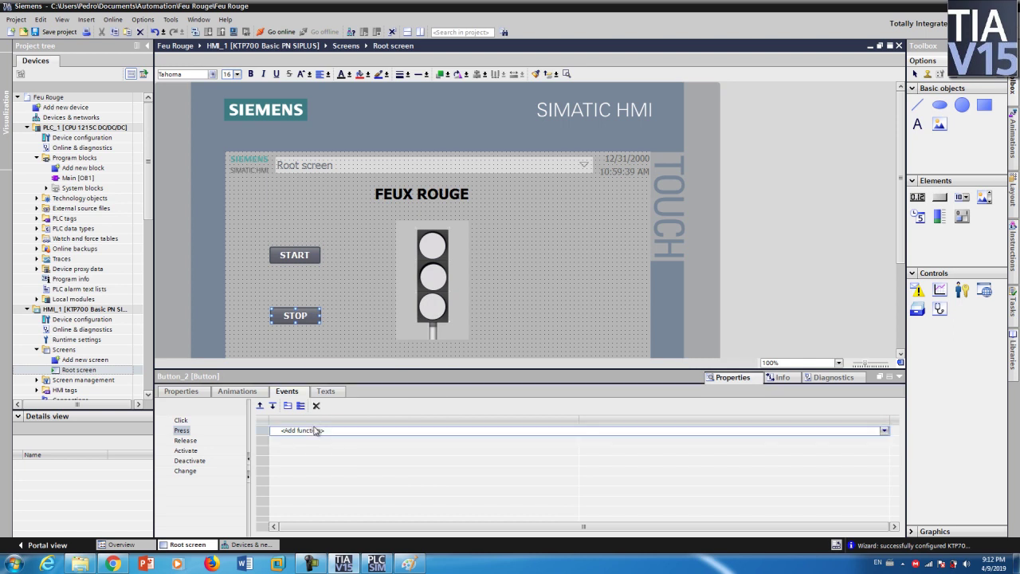
left_click(884, 430)
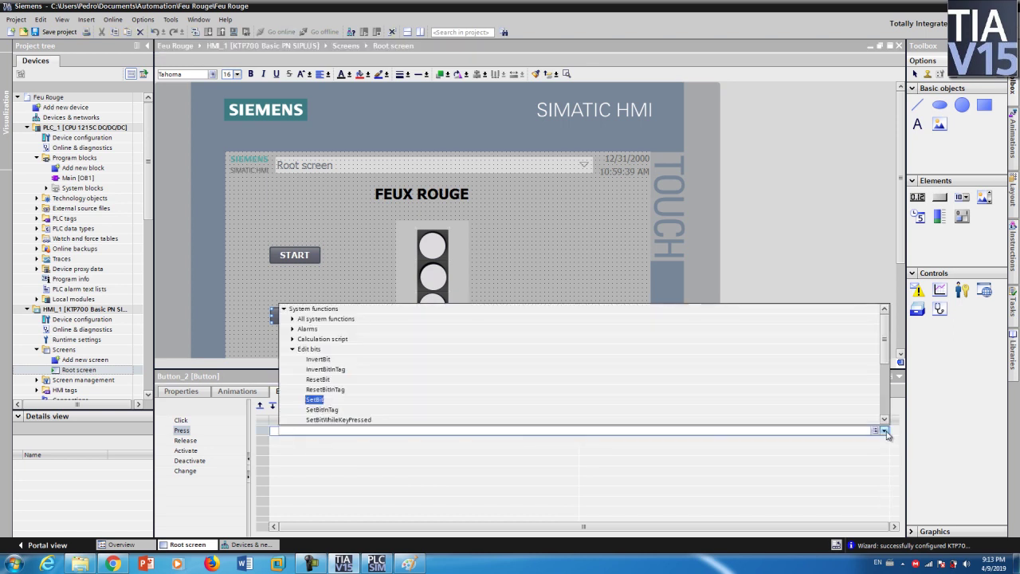
left_click(319, 379)
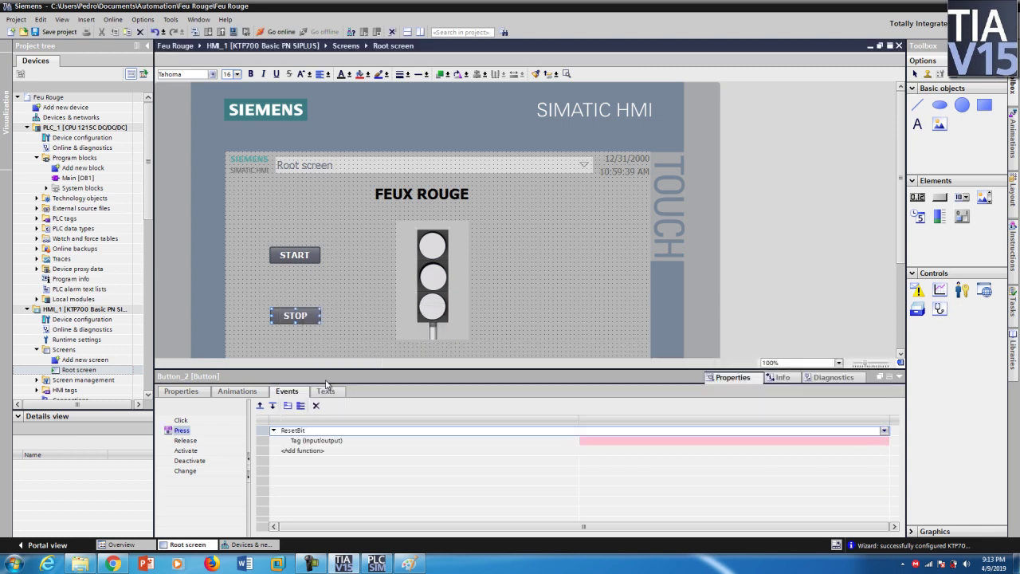
Assign the HMI_MARCHE tag to the STOP button's ResetBit function.
left_click(728, 441)
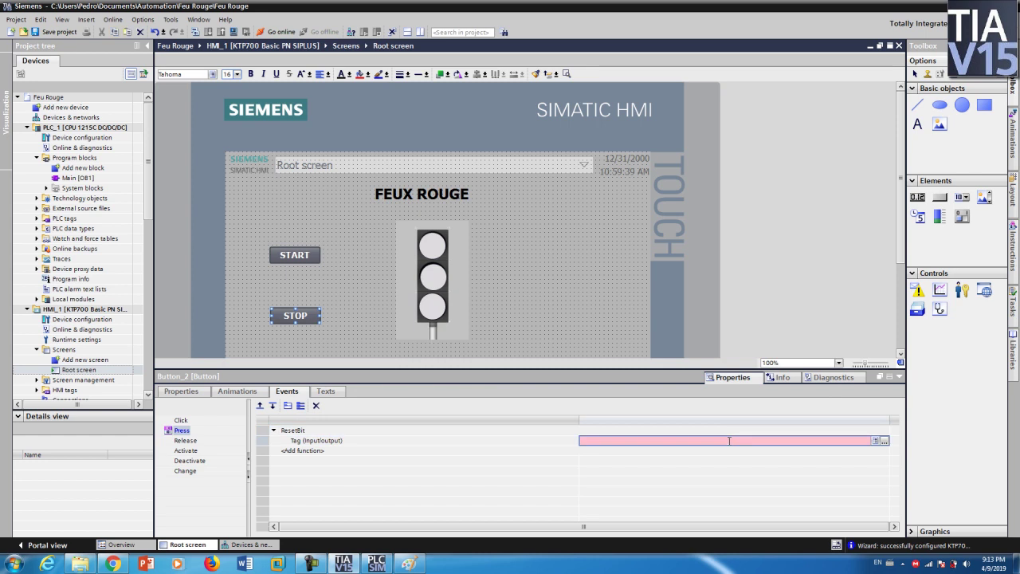
type("HMI_MARCHE")
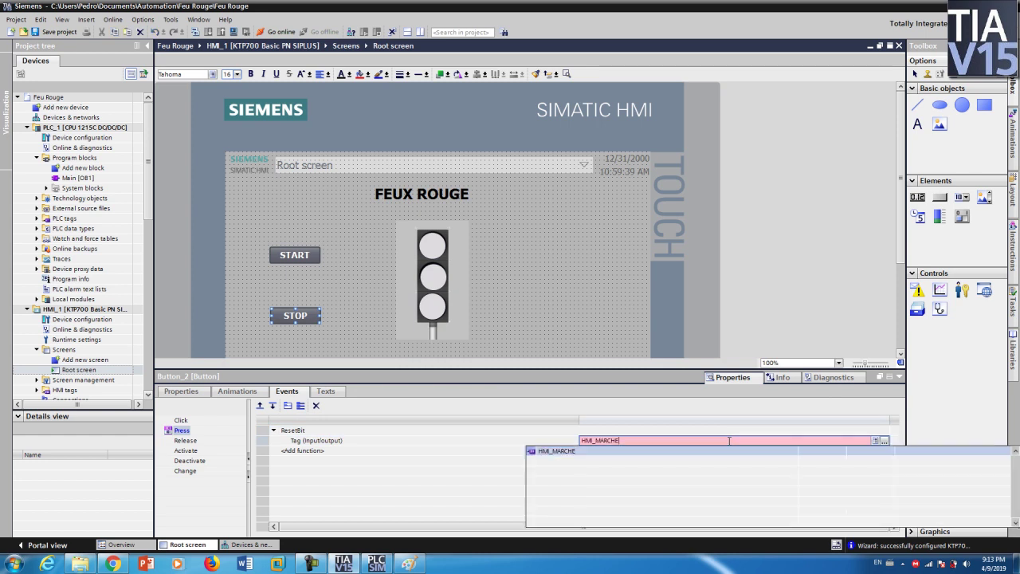
left_click(684, 451)
left_click(602, 301)
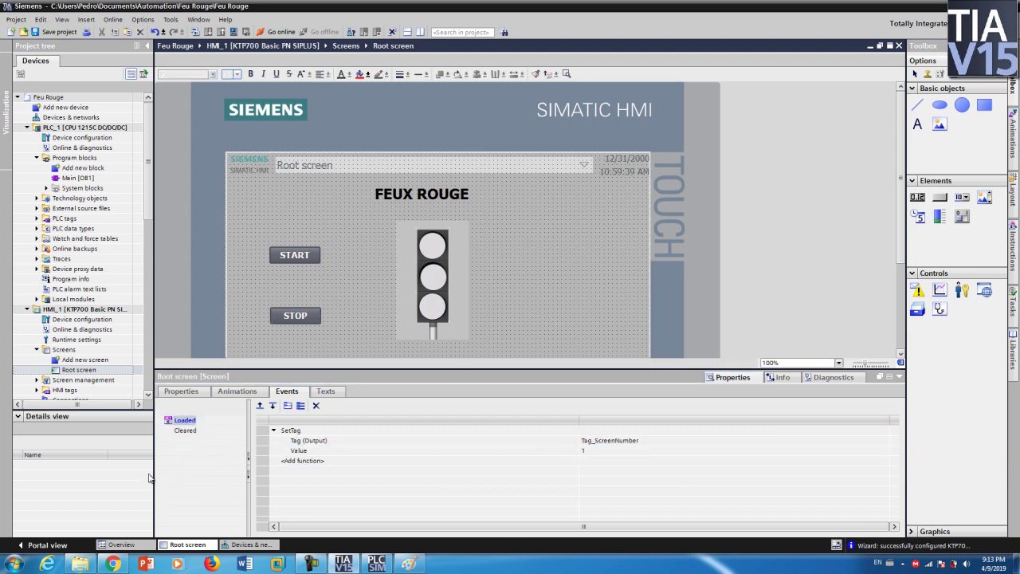
Go online with PLC_1 and monitor the Main [OB1] program live.
left_click(81, 180)
double_click(82, 180)
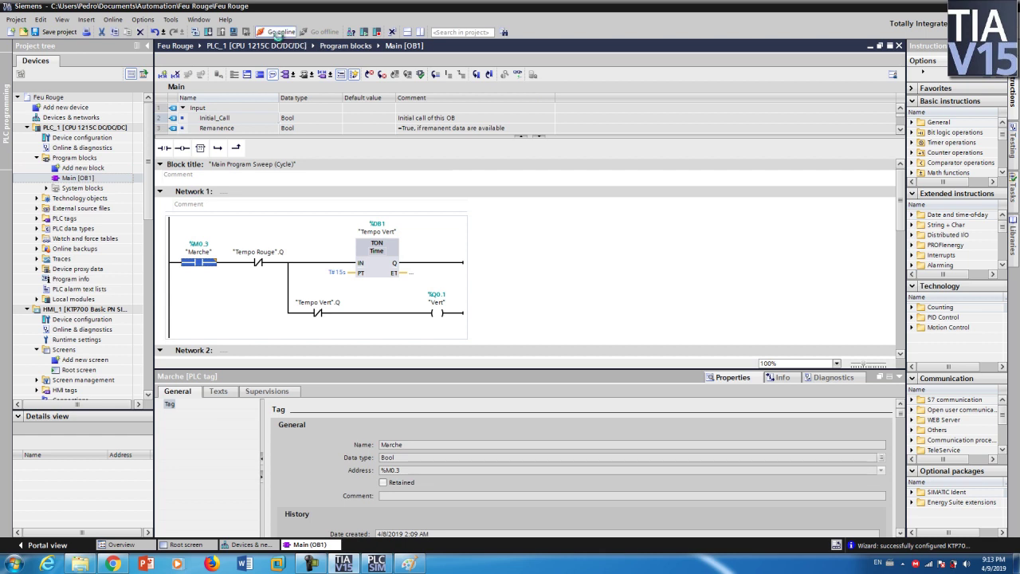
left_click(278, 33)
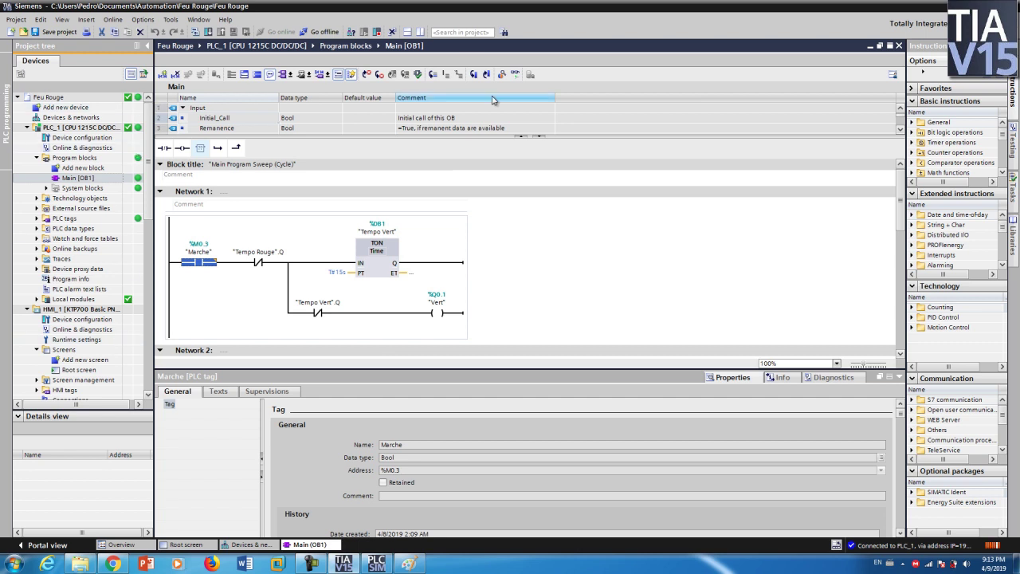
left_click(515, 75)
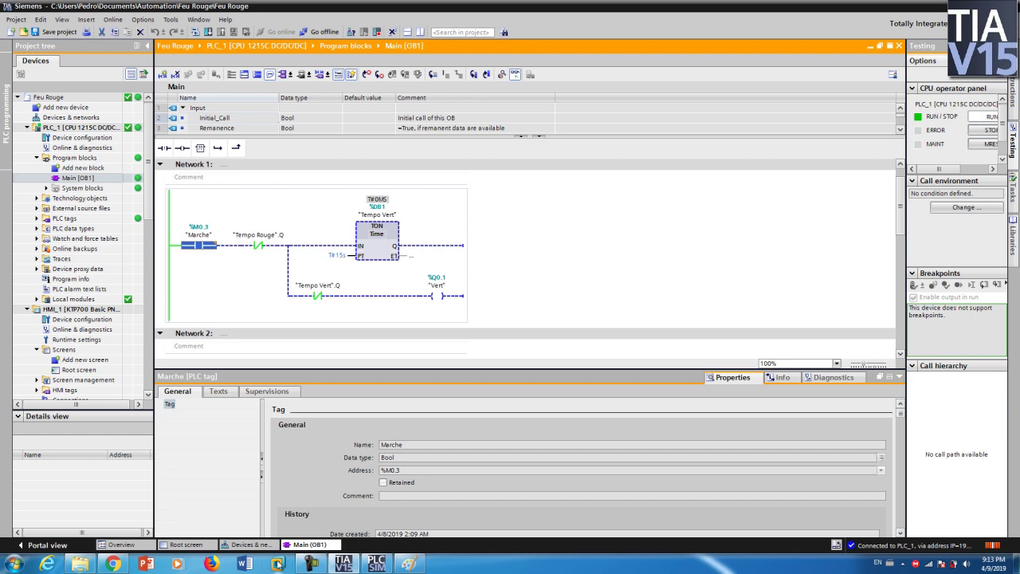
Return to the Root screen and start the HMI_1 simulation, accepting the start message.
left_click(191, 545)
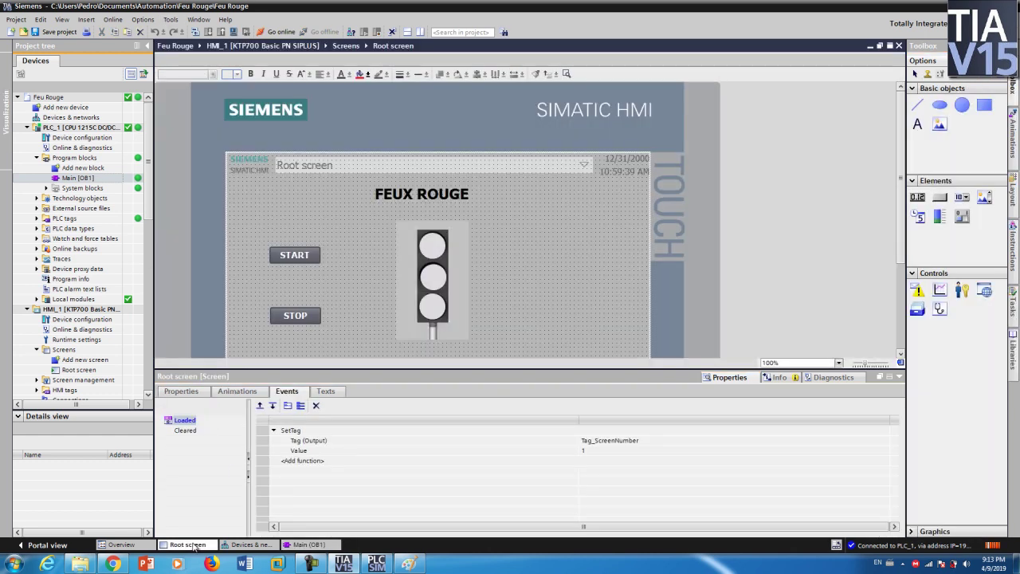
left_click(234, 32)
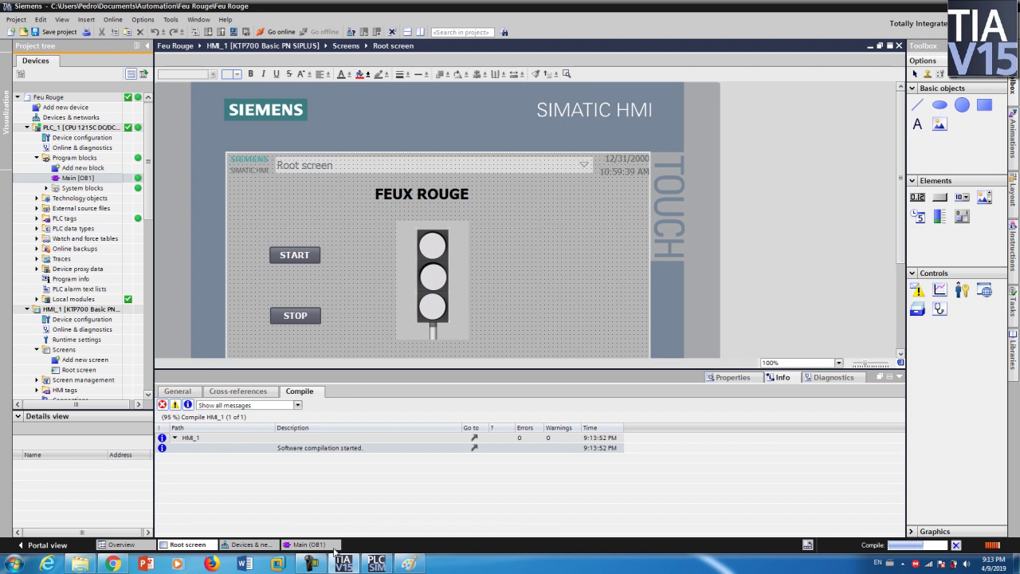
left_click(311, 563)
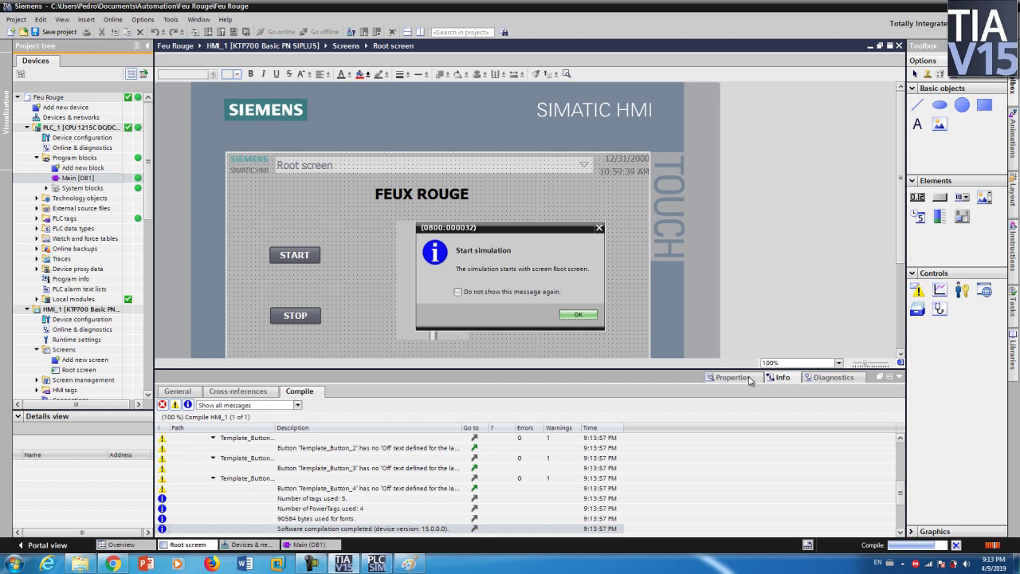
left_click(584, 317)
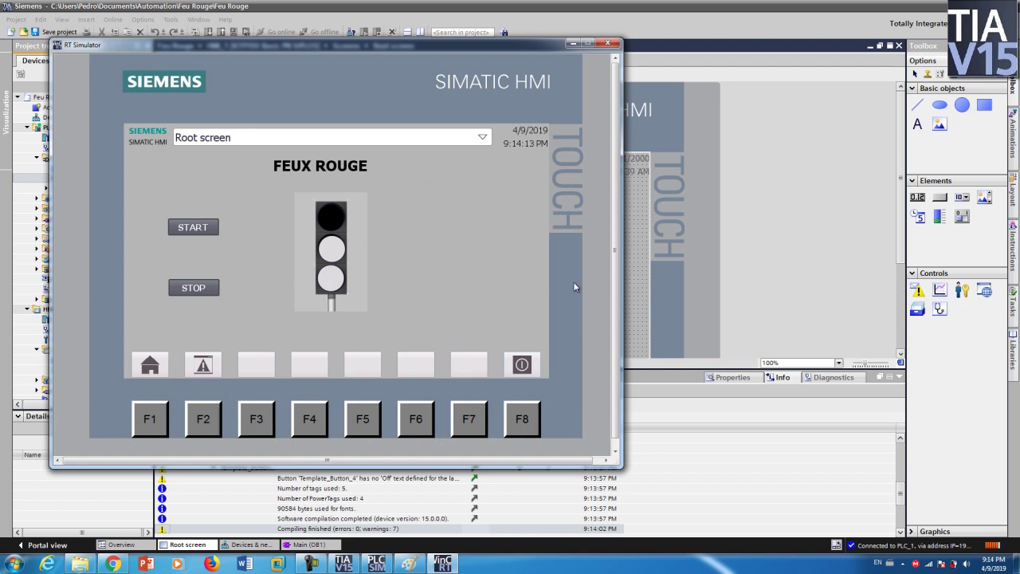
Test the START button in the simulated Root screen and exit the runtime.
left_click(185, 228)
left_click(195, 228)
left_click(533, 364)
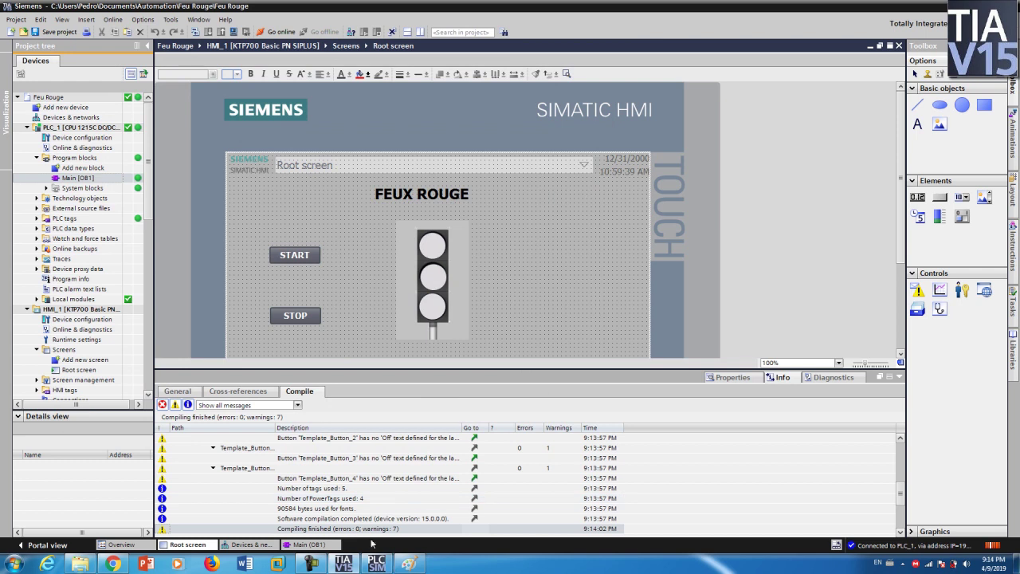
left_click(319, 561)
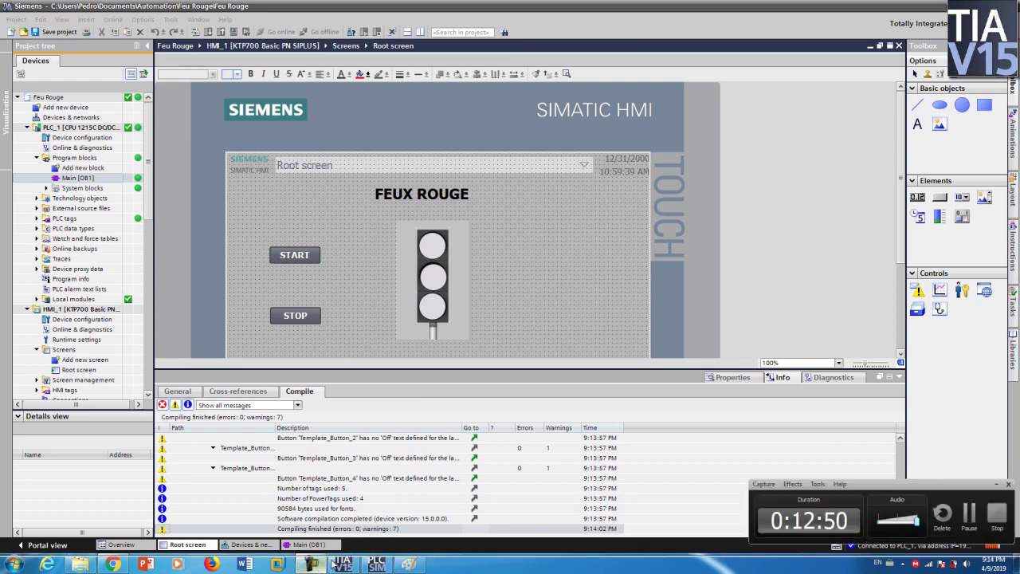
left_click(969, 516)
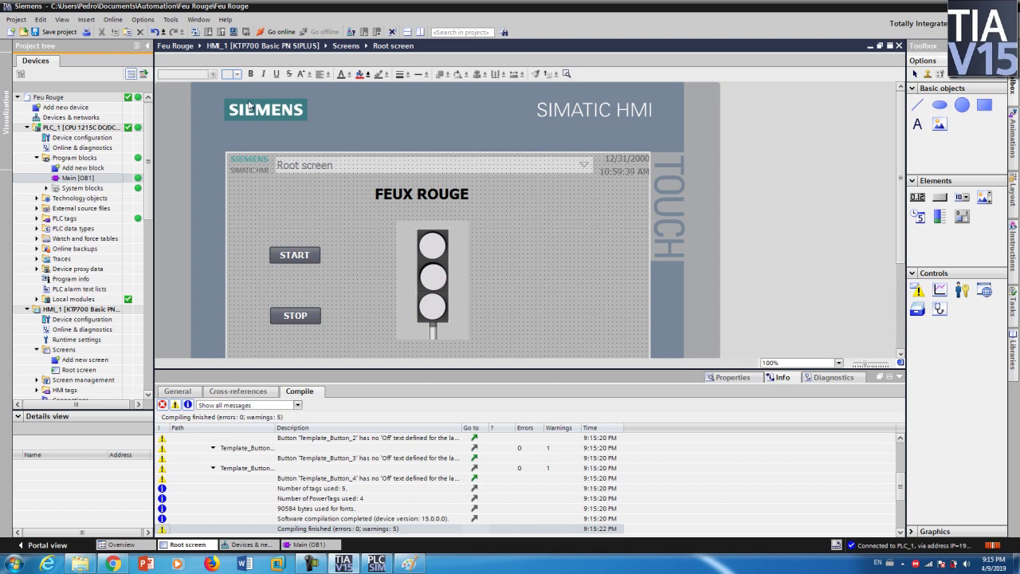
Review the tag and range colours in the middle lamp's appearance animation.
right_click(433, 278)
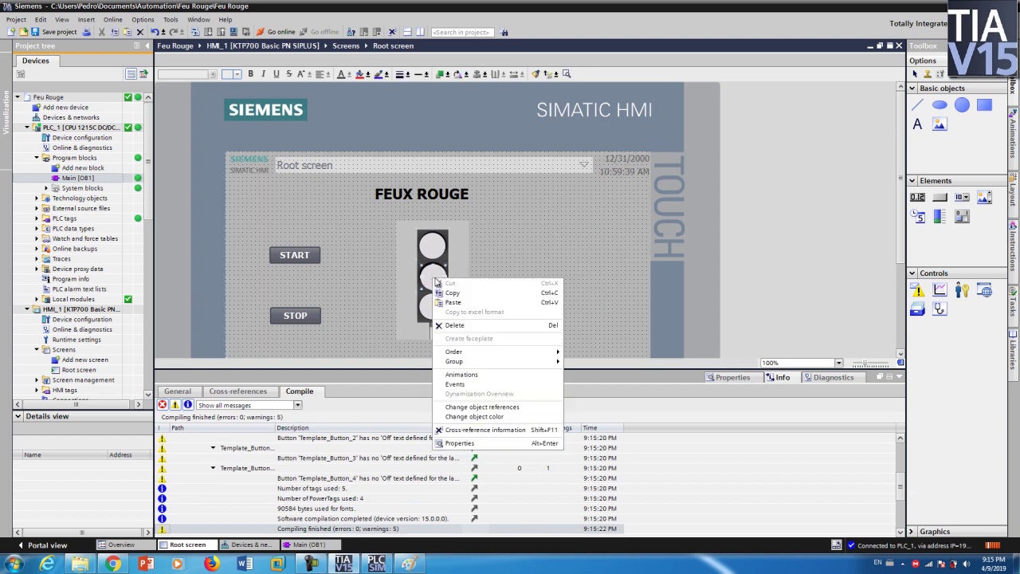
left_click(472, 374)
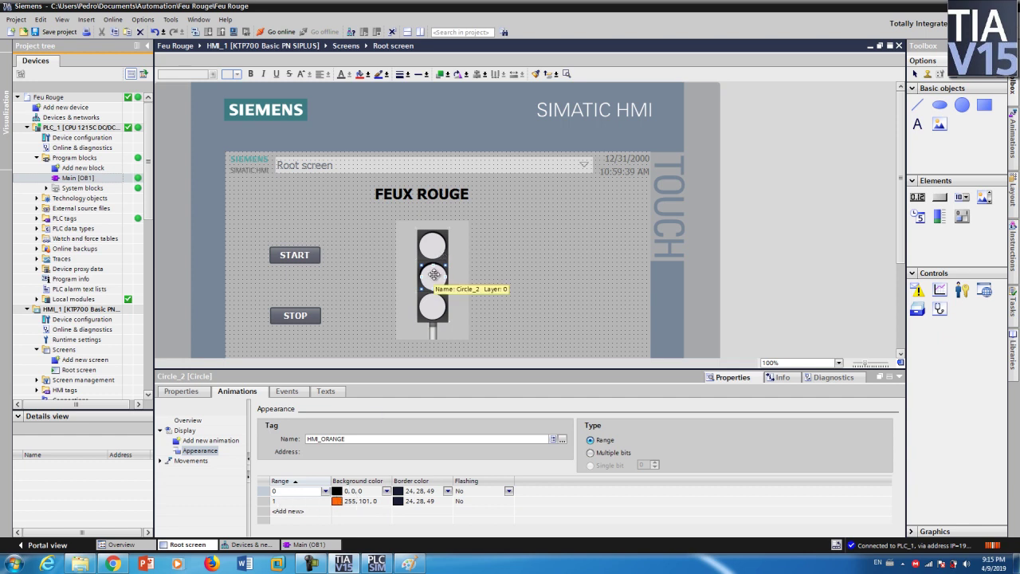
left_click(347, 177)
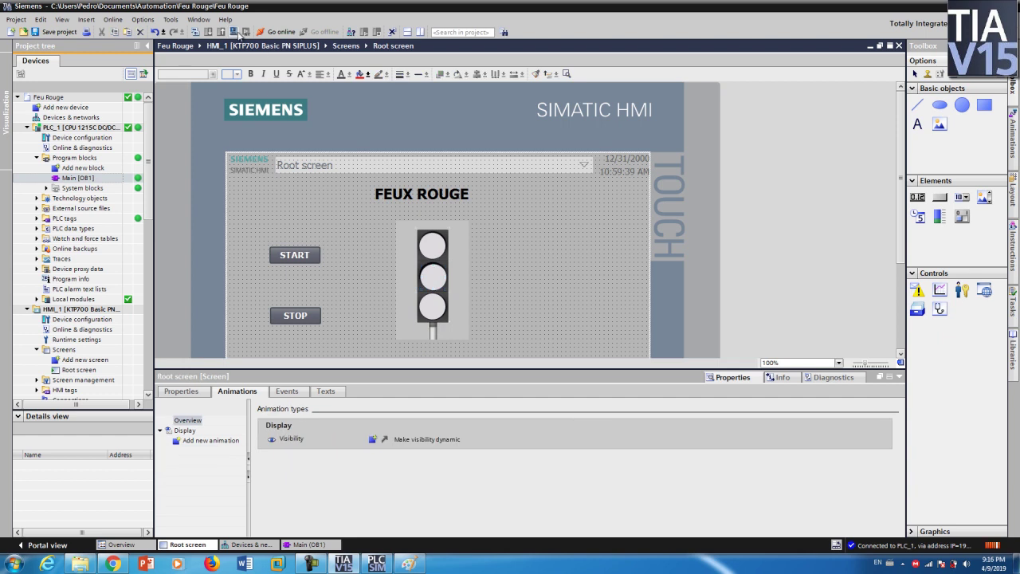
Simulate the Root screen again and test the traffic light with the START button, finishing with the STOP button.
left_click(235, 31)
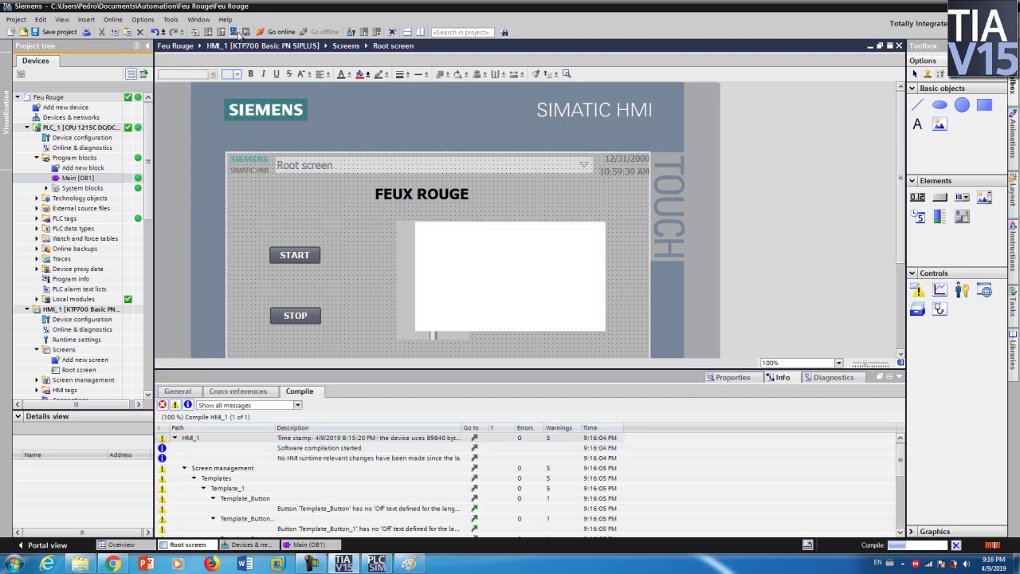
left_click(578, 315)
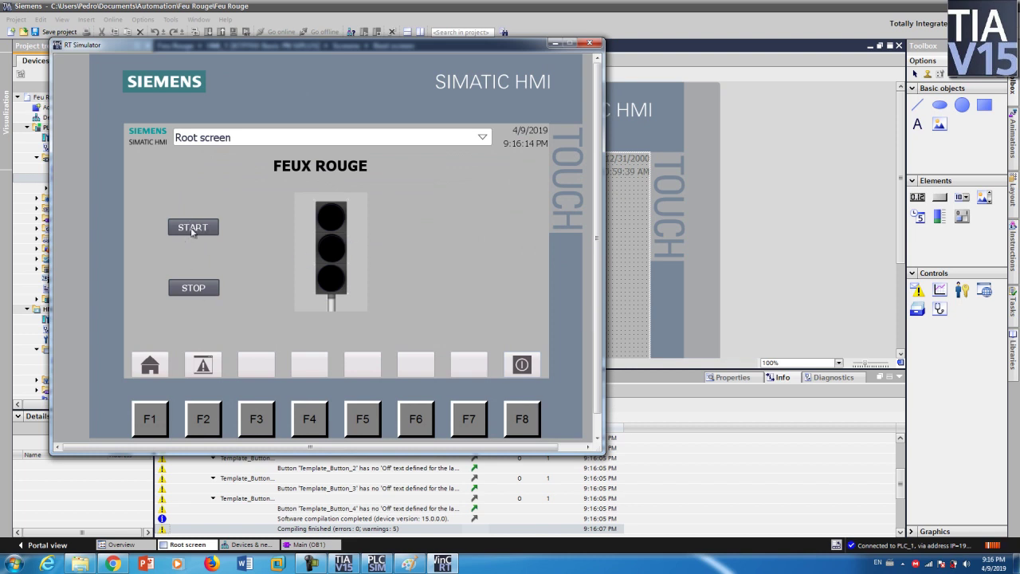
left_click(192, 231)
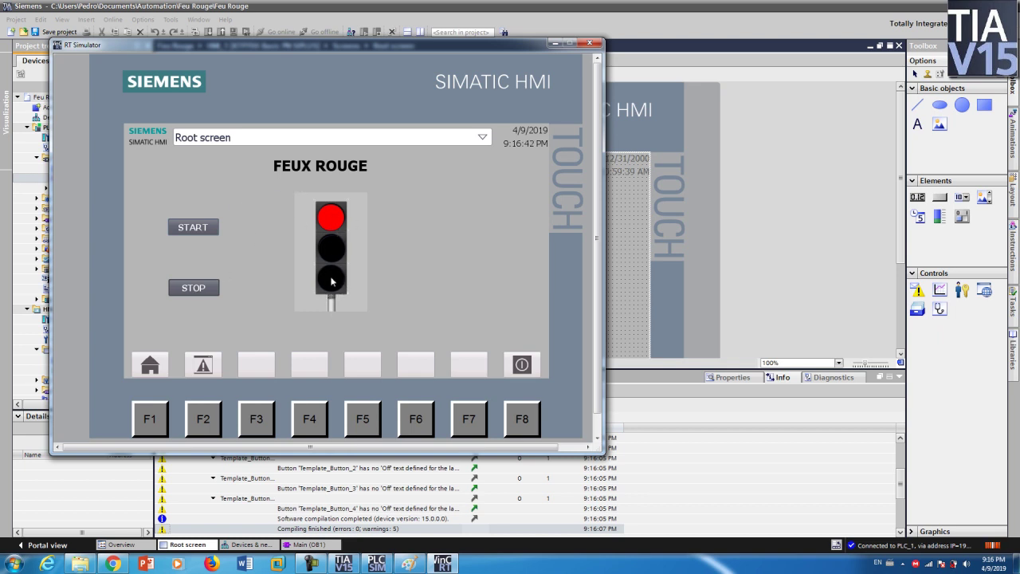
left_click(205, 289)
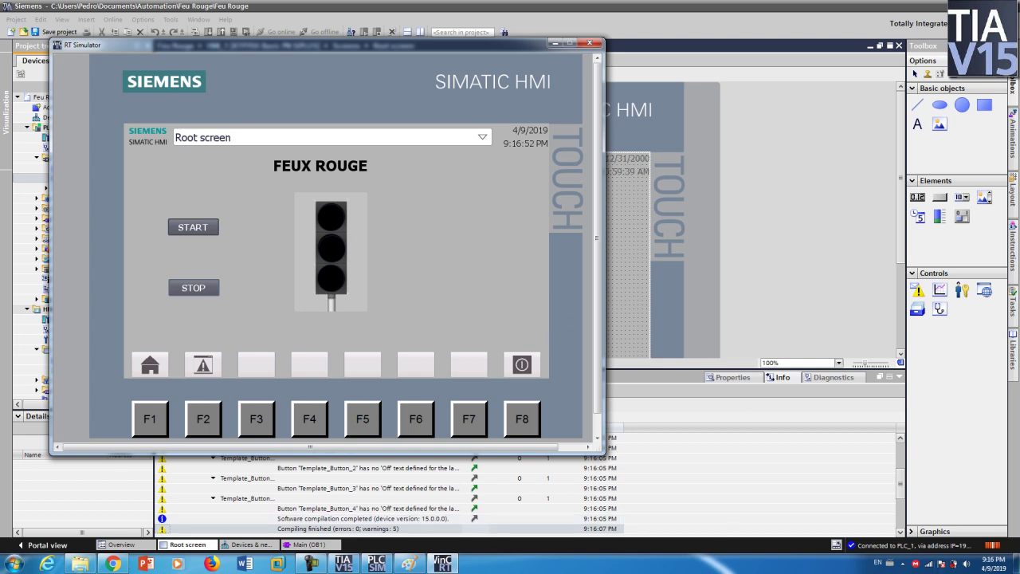
left_click(313, 565)
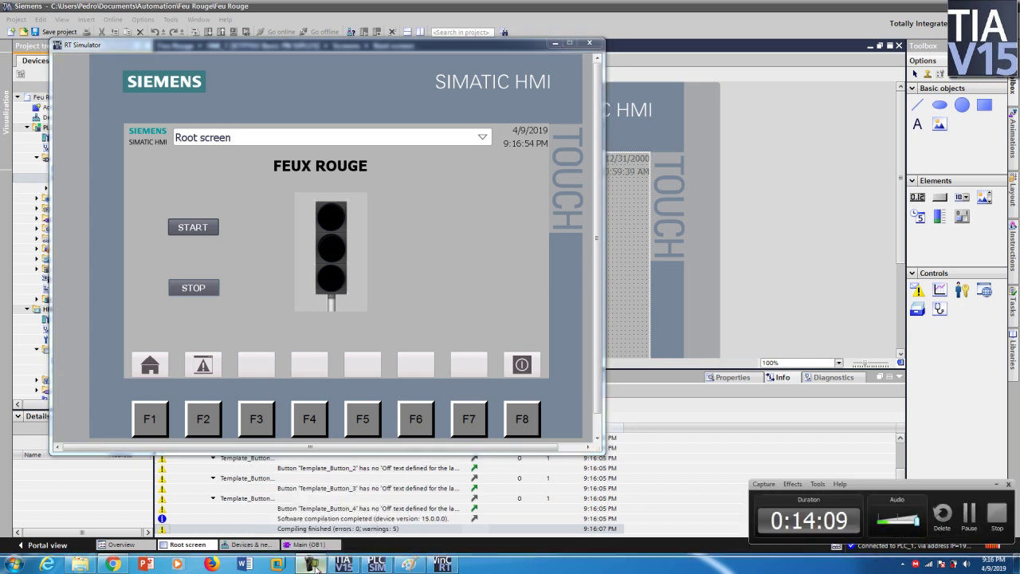